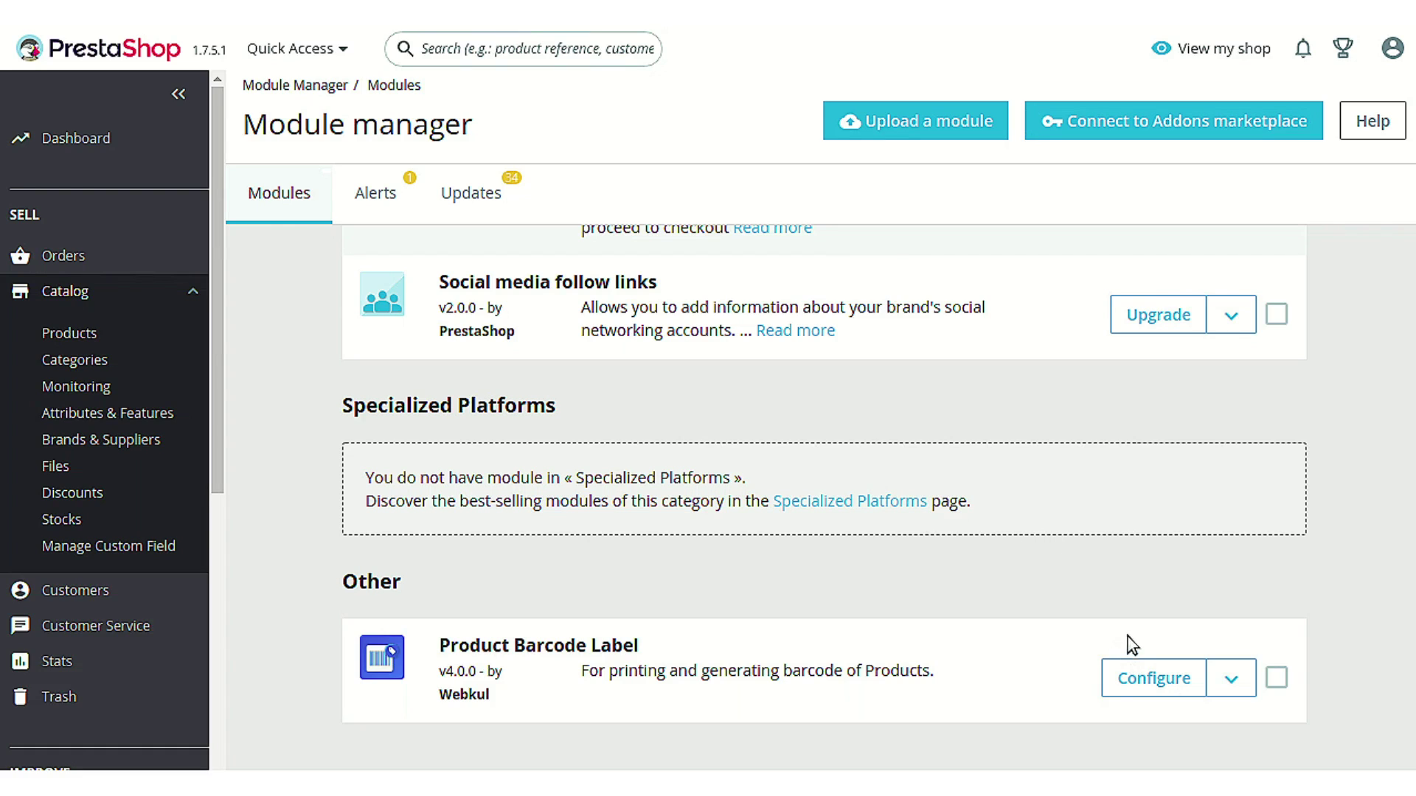
Open the Configure page of the Product Barcode Label module from Module Manager
click(1152, 671)
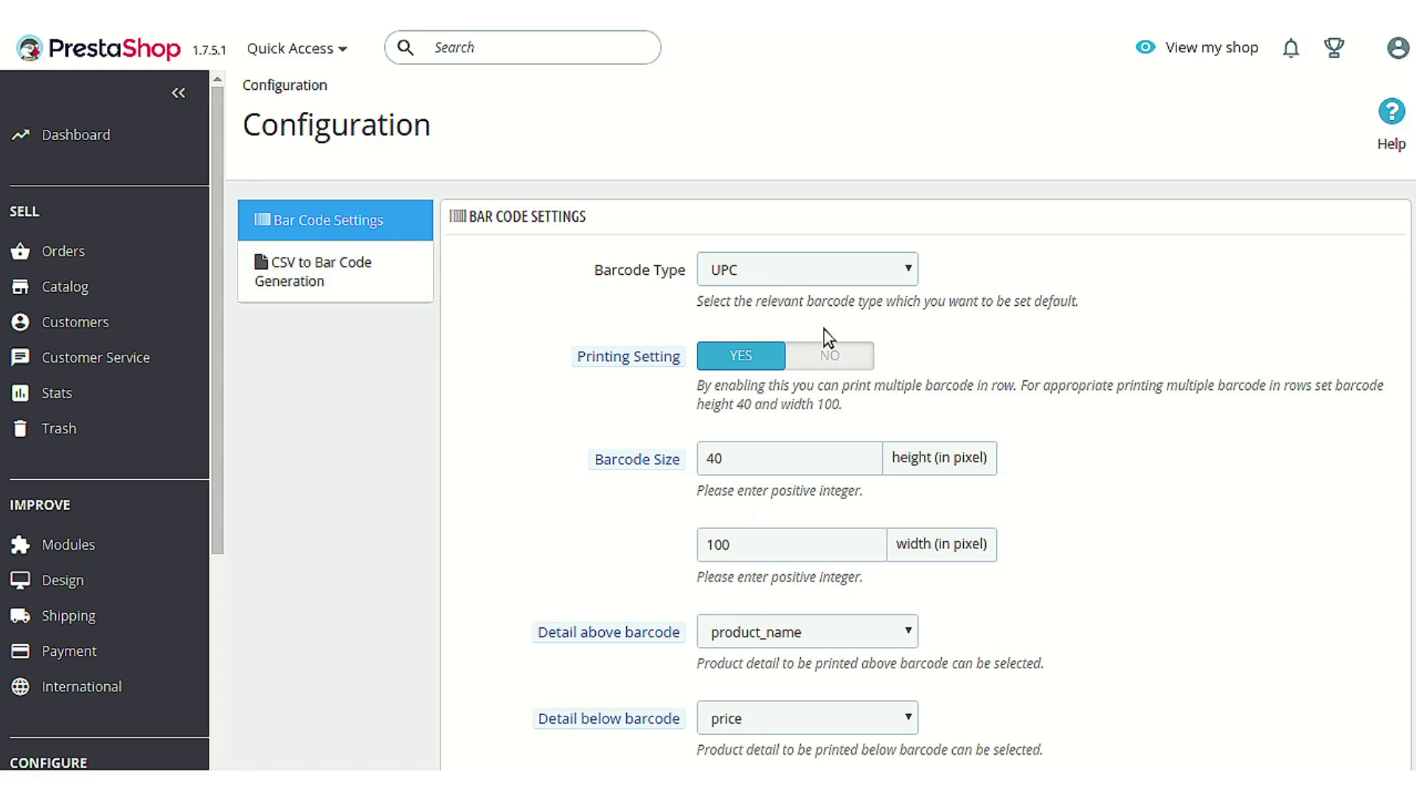
Expand the Barcode Type dropdown to list ISBN, UPC and EAN-13 / JAN
scroll(905, 624, down, 4)
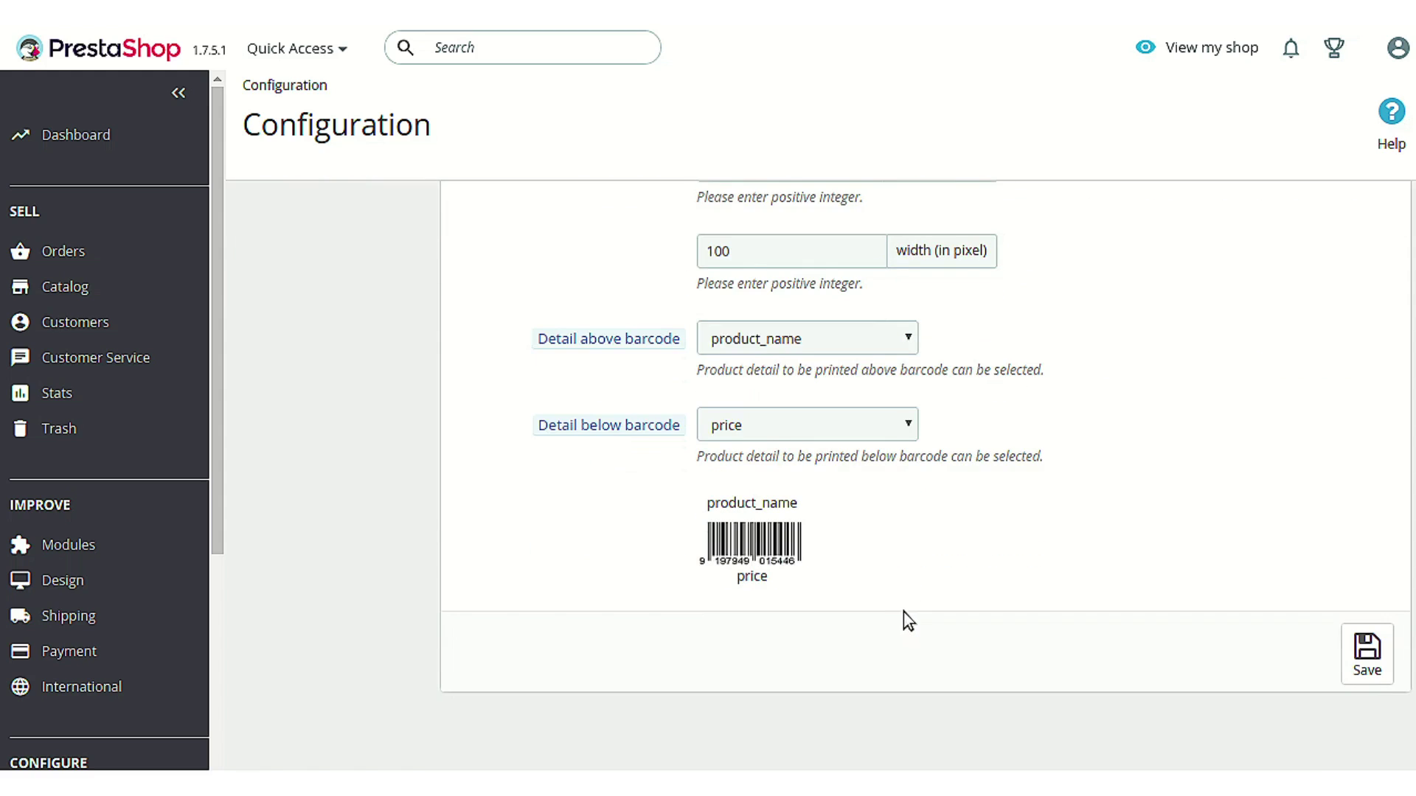
scroll(908, 621, up, 4)
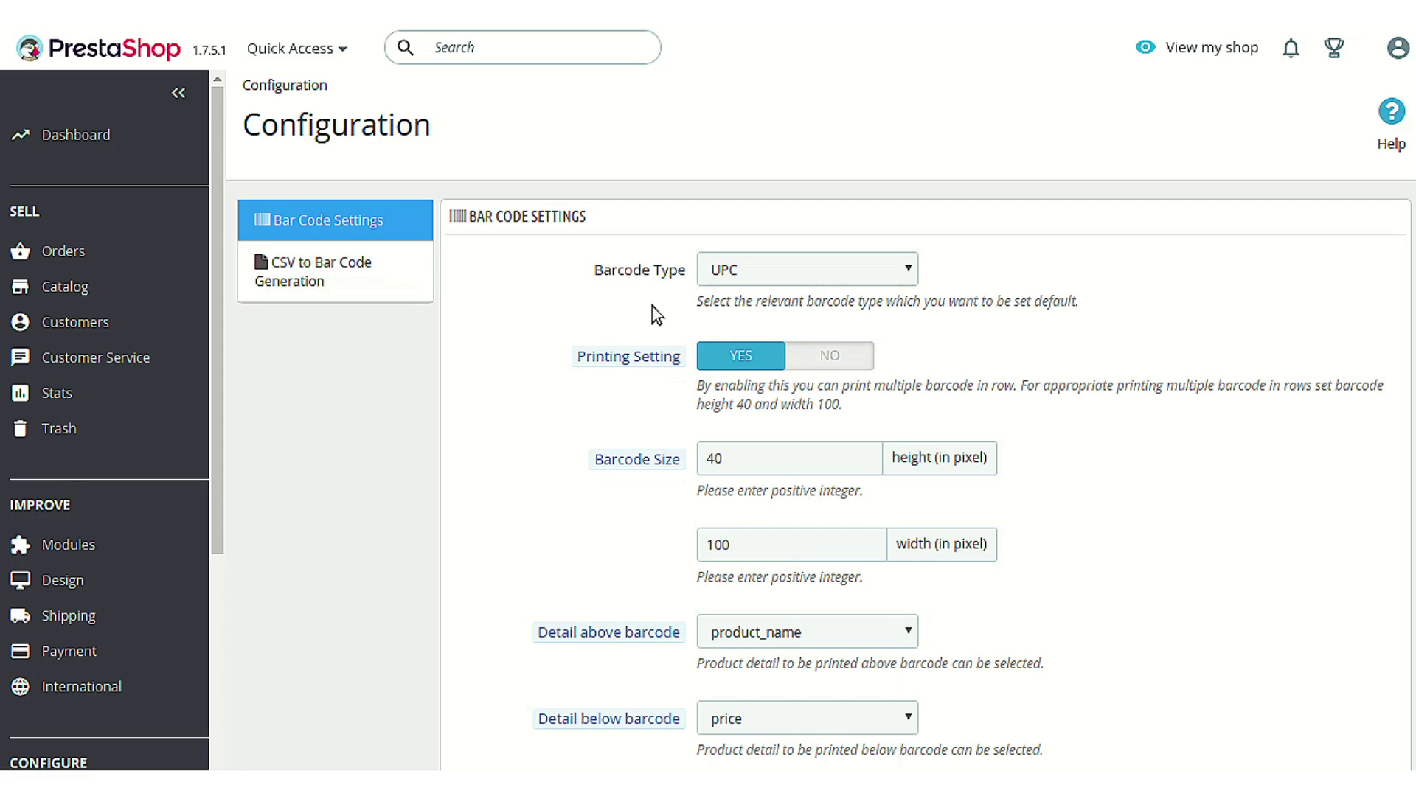
click(871, 274)
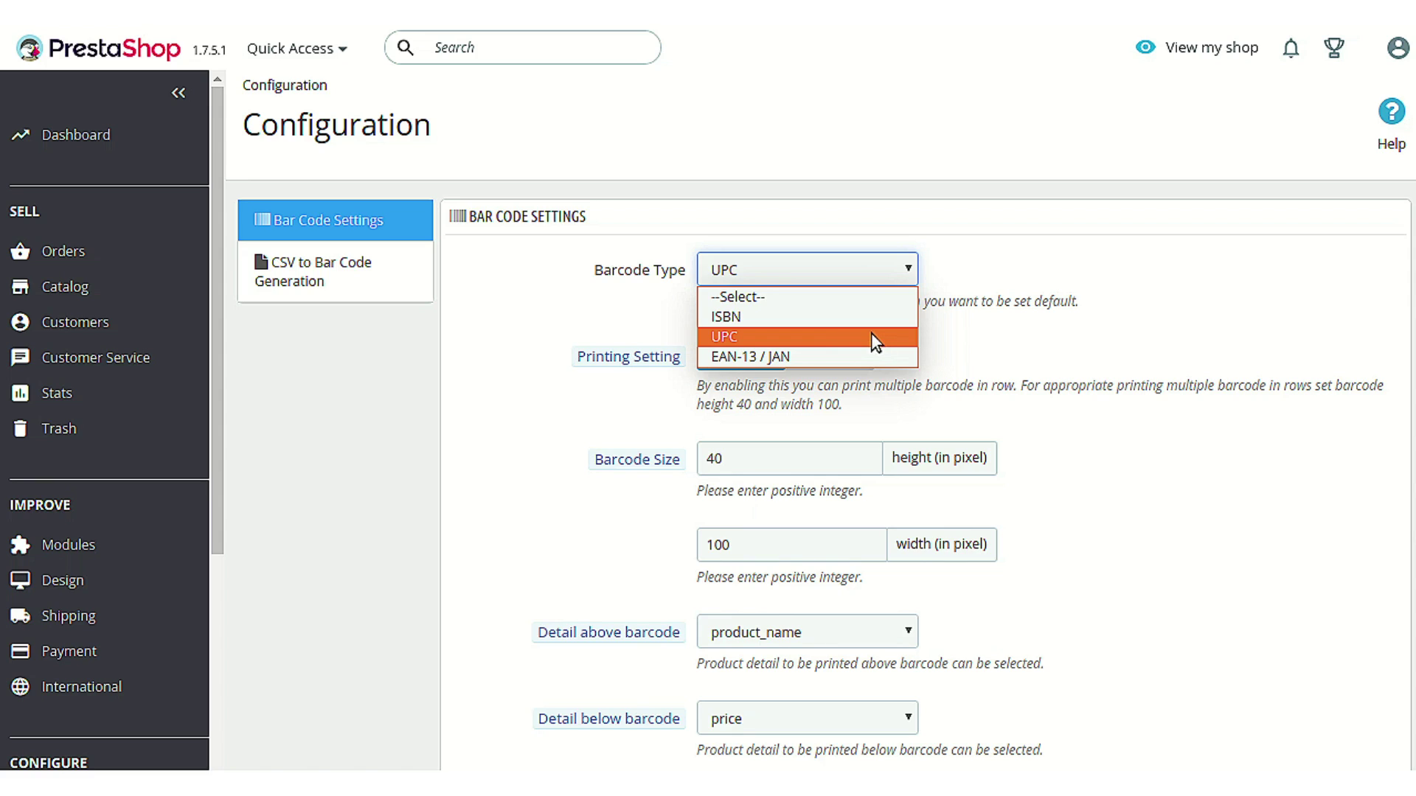
Select UPC as the barcode type, closing the dropdown
click(1095, 343)
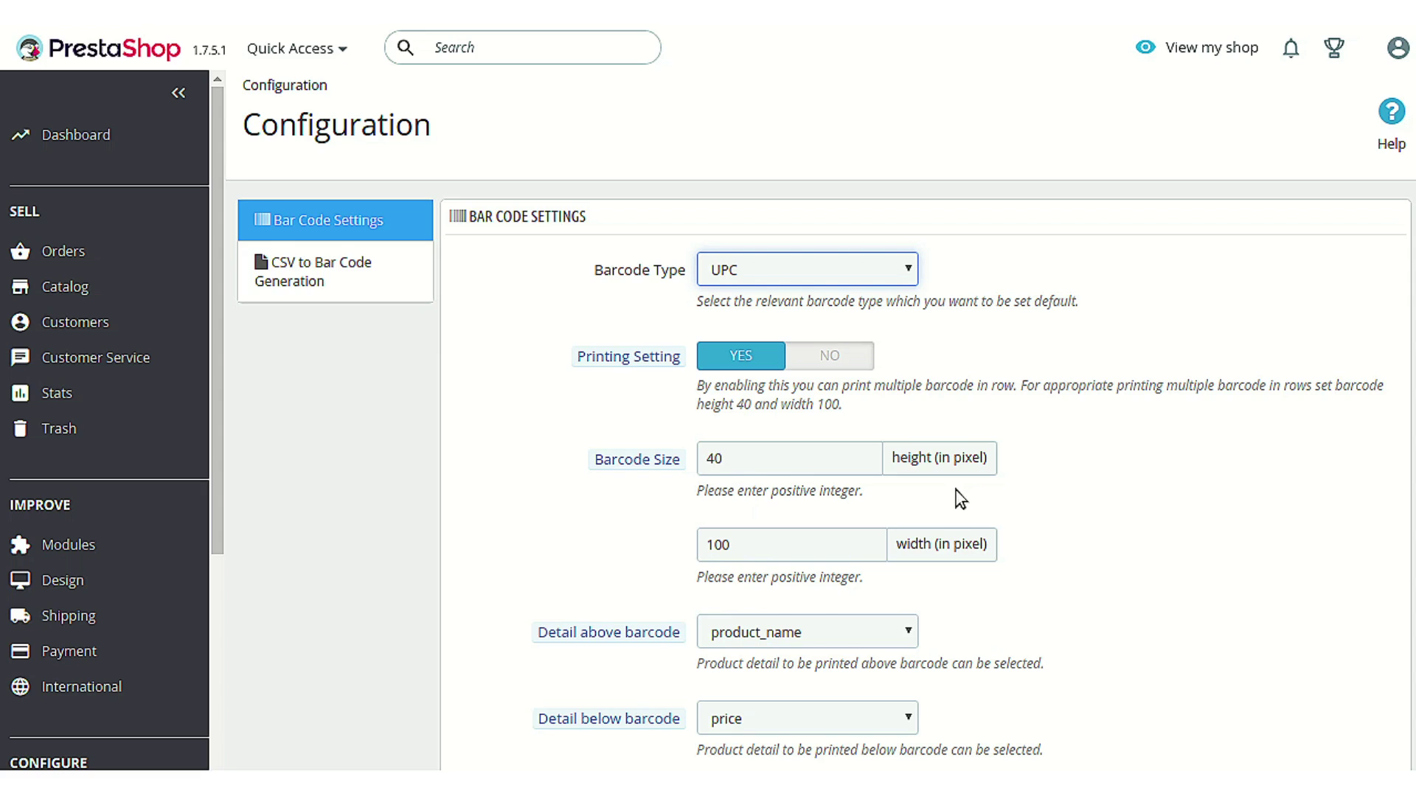
Keep product_name as the detail above the barcode and save the barcode settings
scroll(967, 494, down, 1)
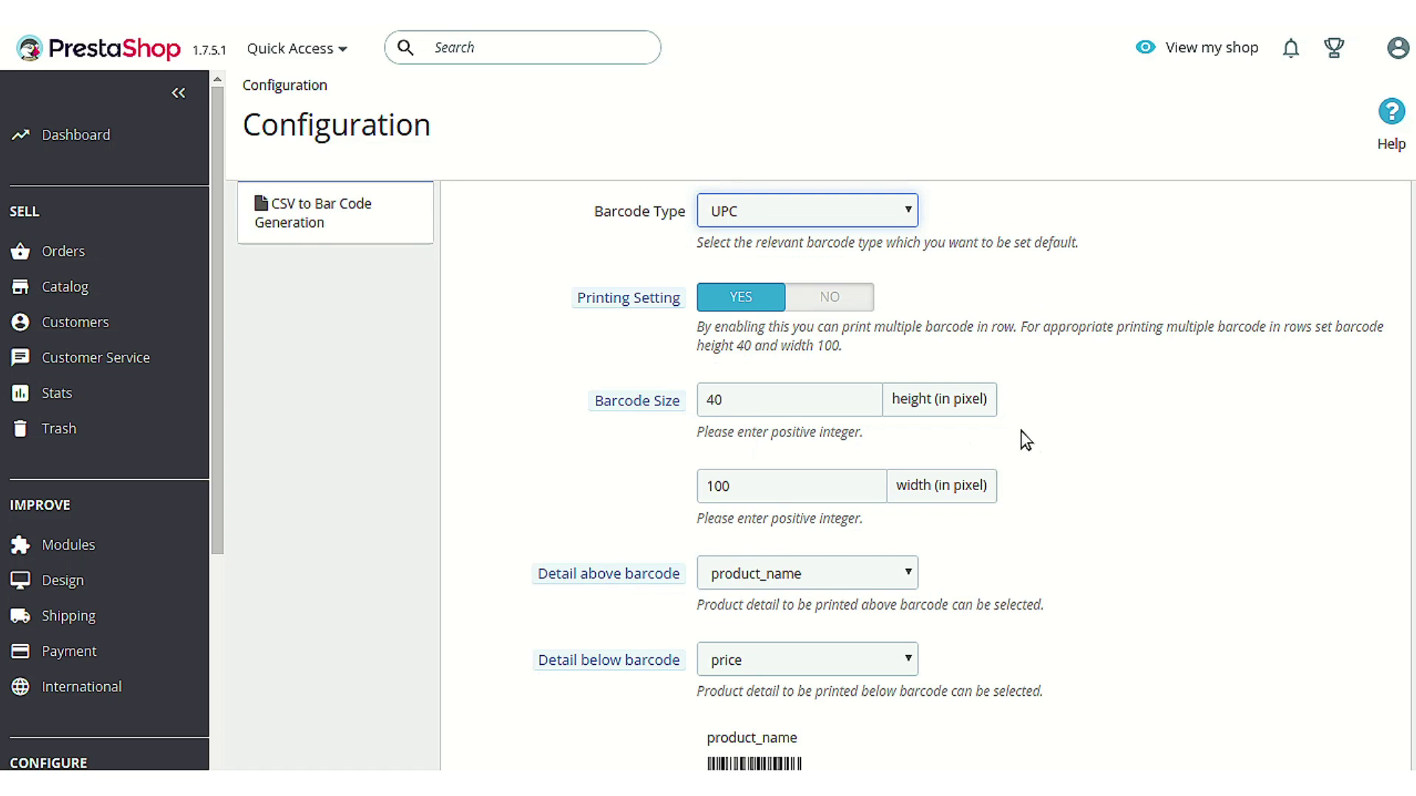
scroll(1026, 440, down, 2)
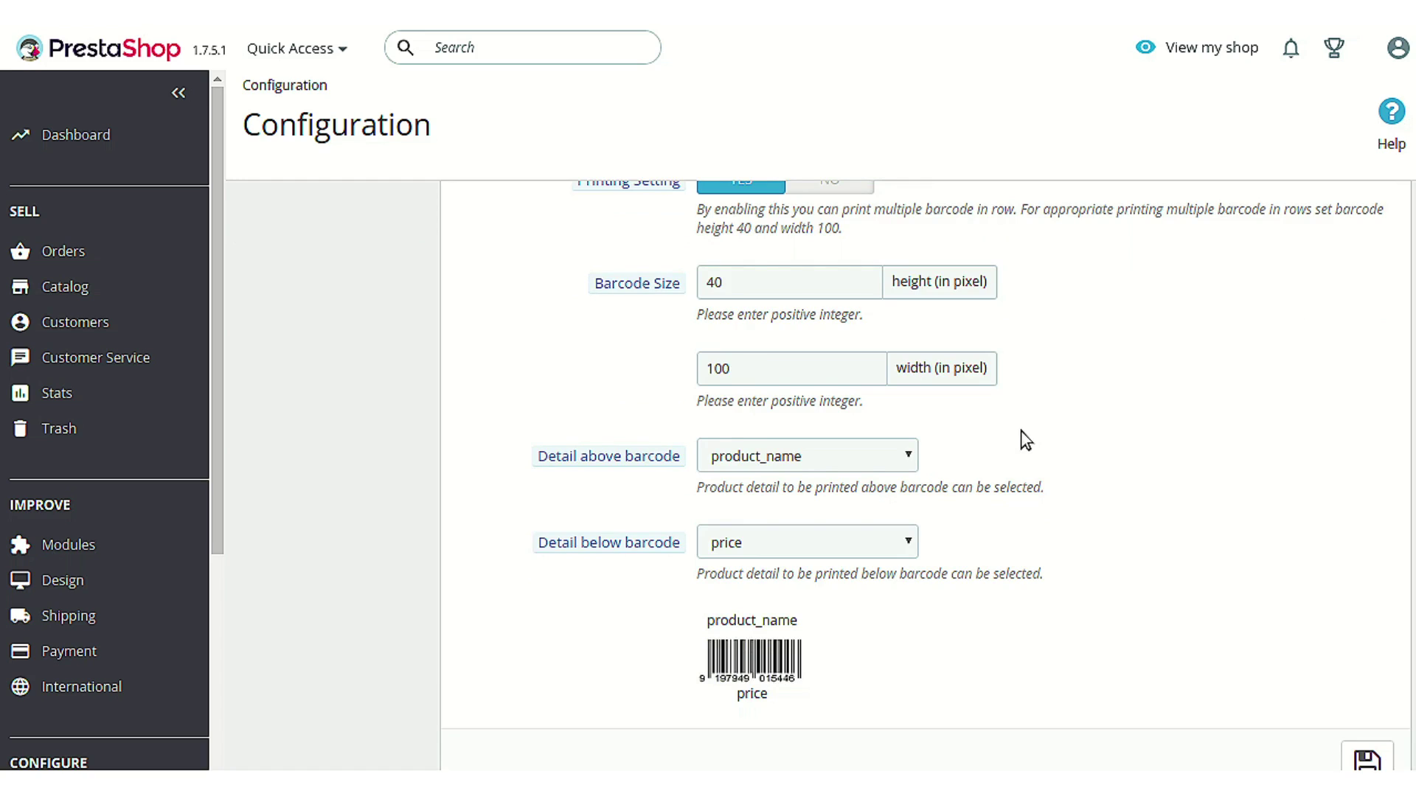
click(892, 457)
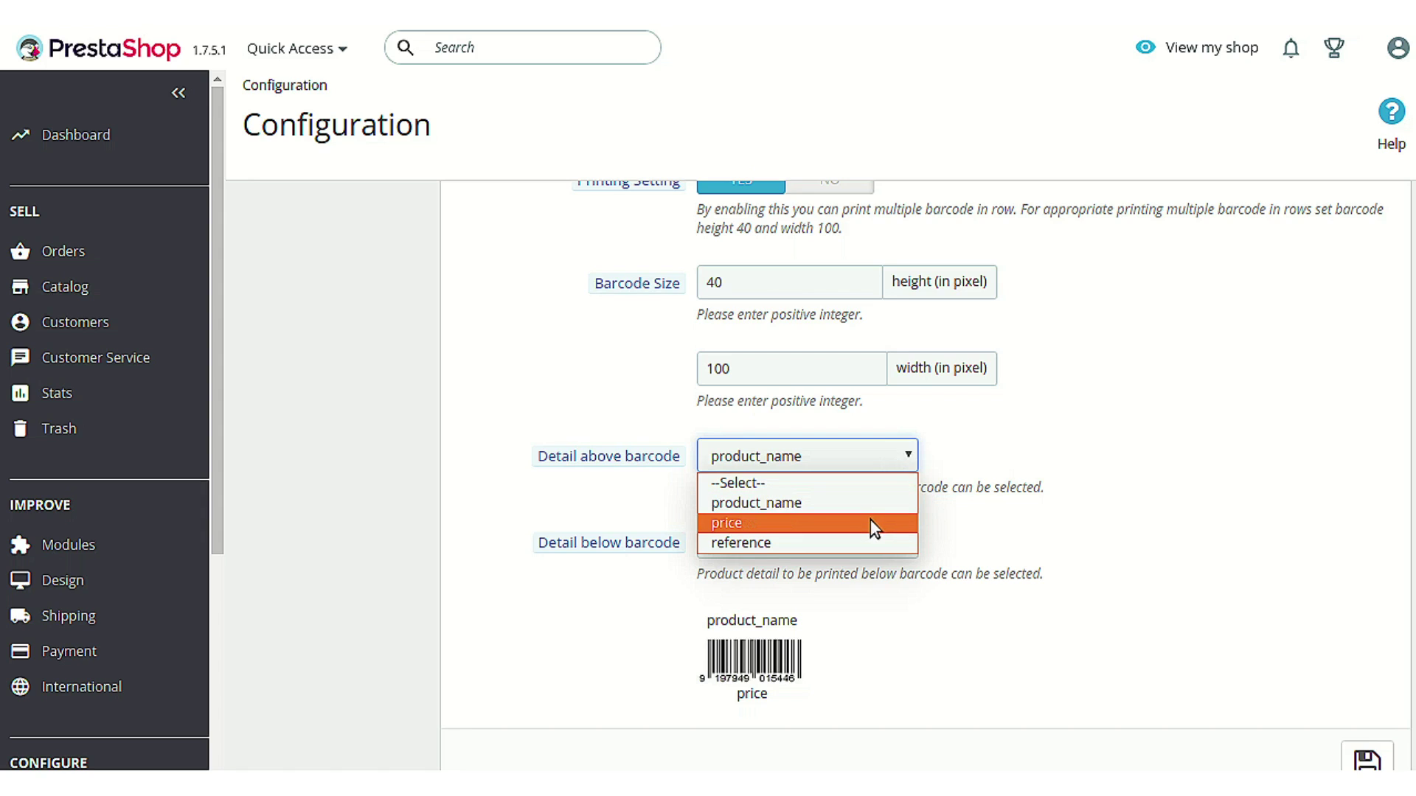
click(1066, 527)
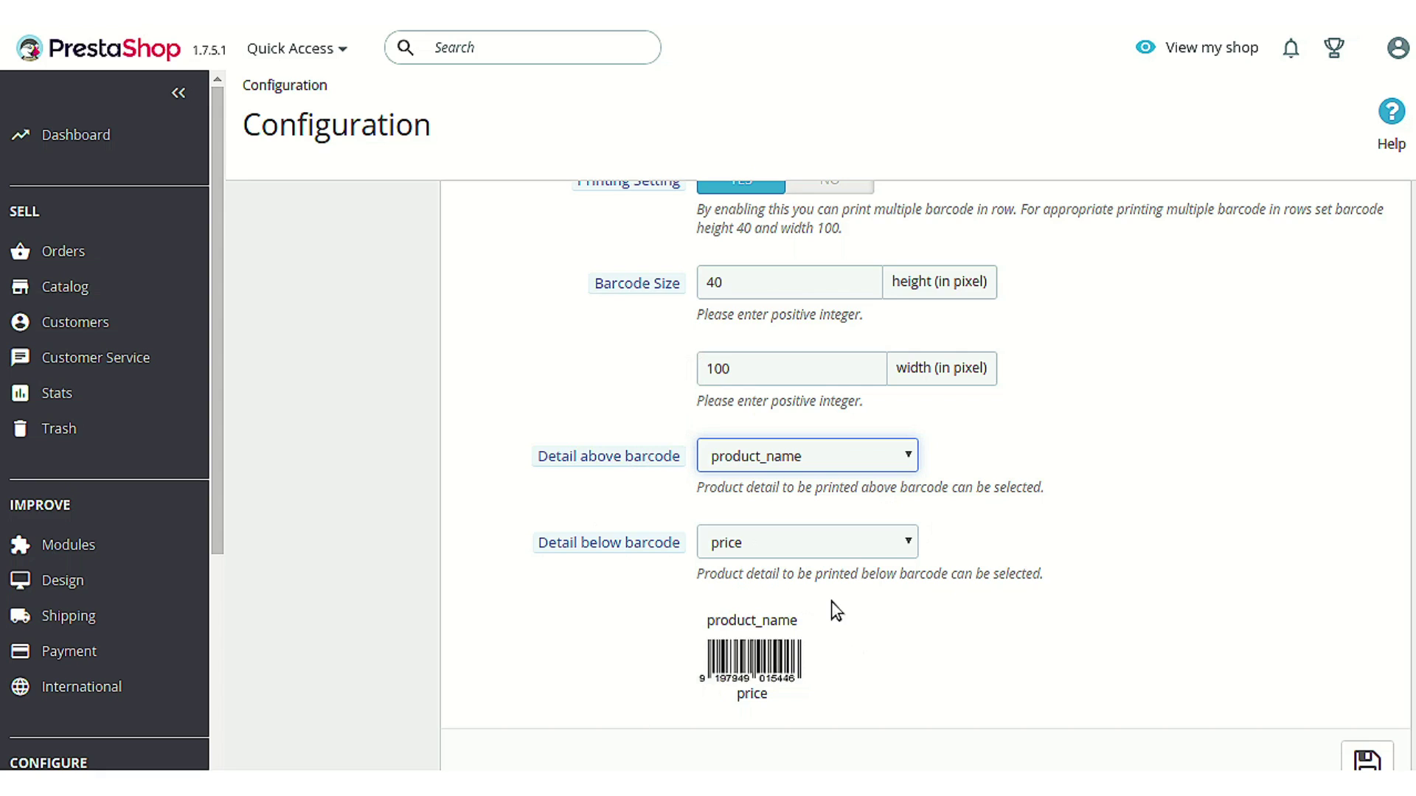
click(992, 653)
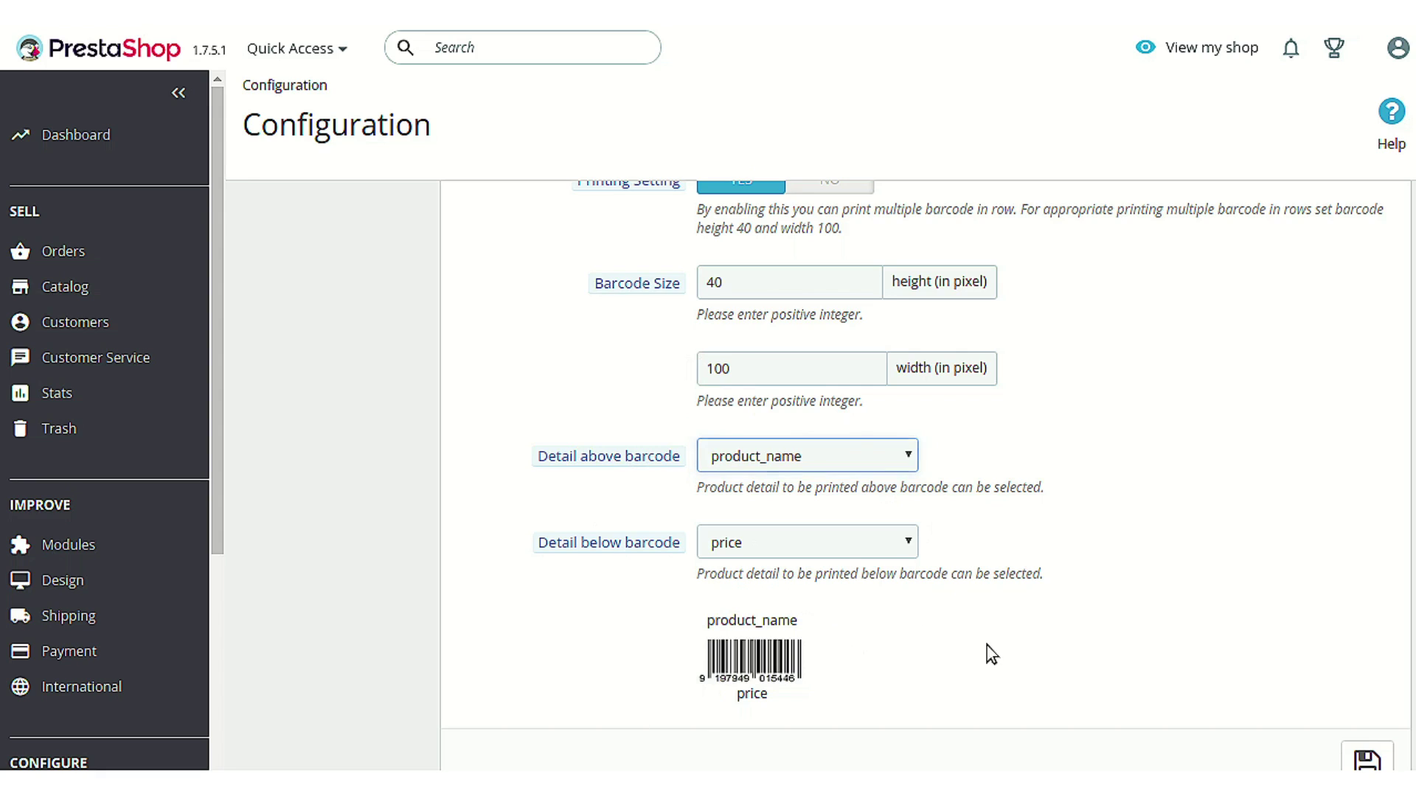
scroll(1070, 663, down, 2)
click(1366, 642)
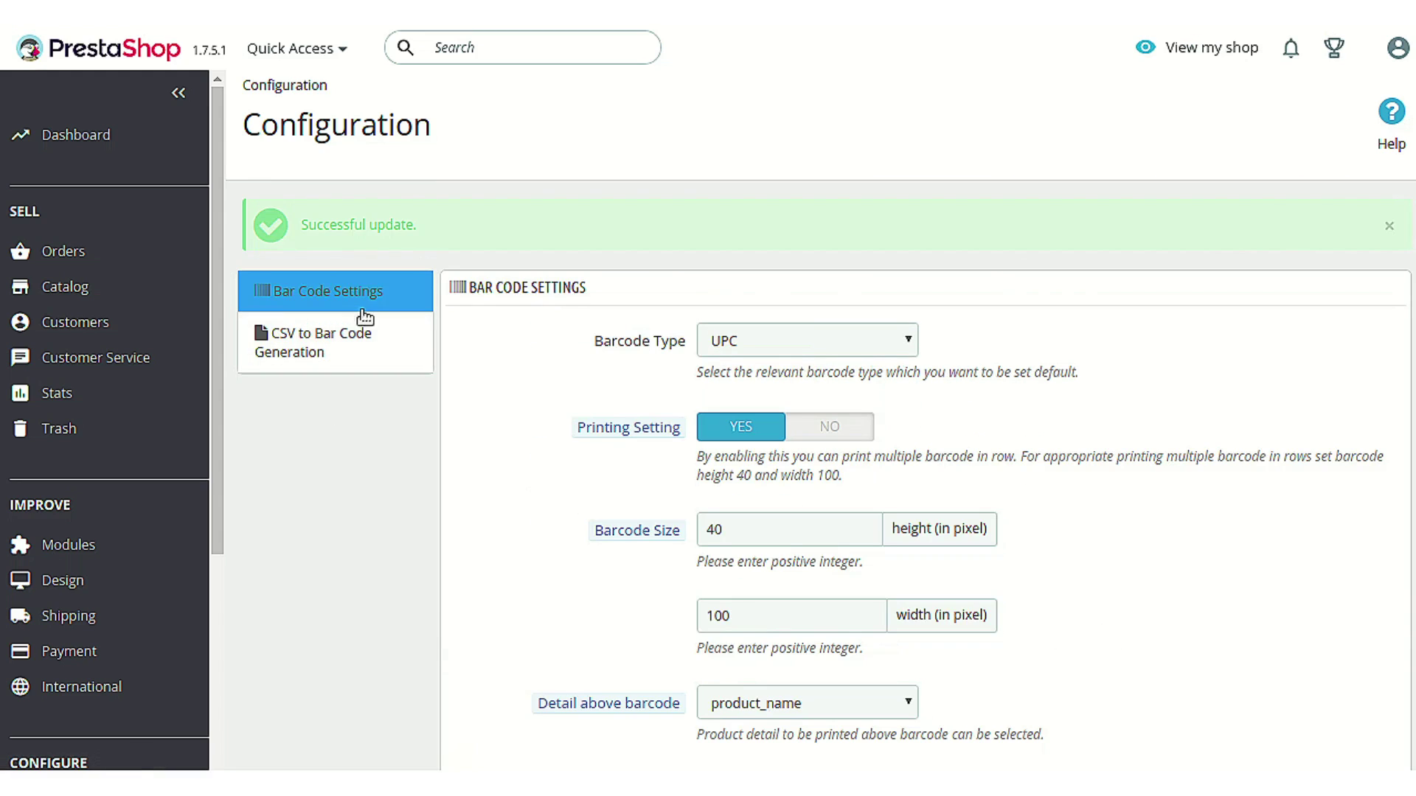
Switch to the CSV to Bar Code Generation tab of the module configuration
click(365, 343)
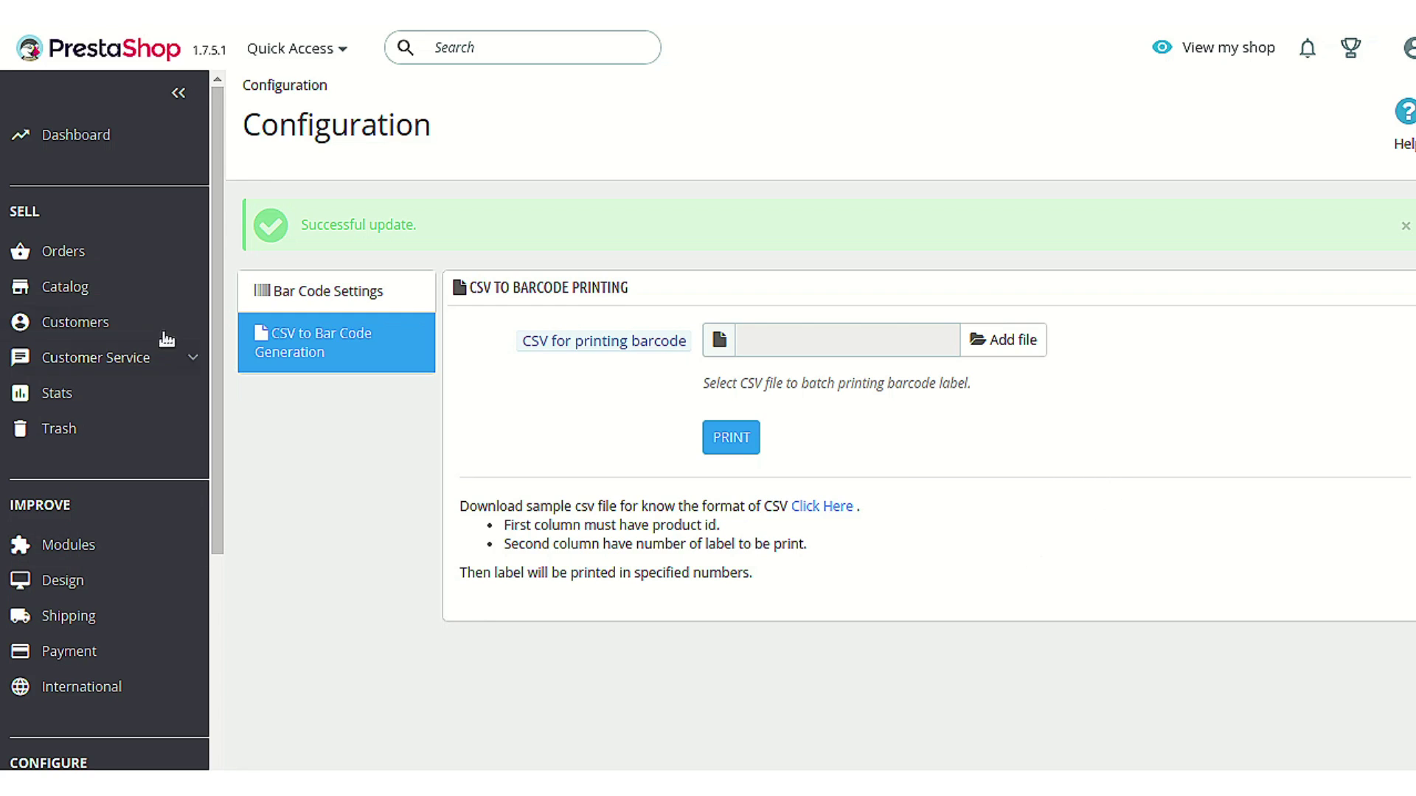
Go to Catalog > Products
mouse_move(162, 295)
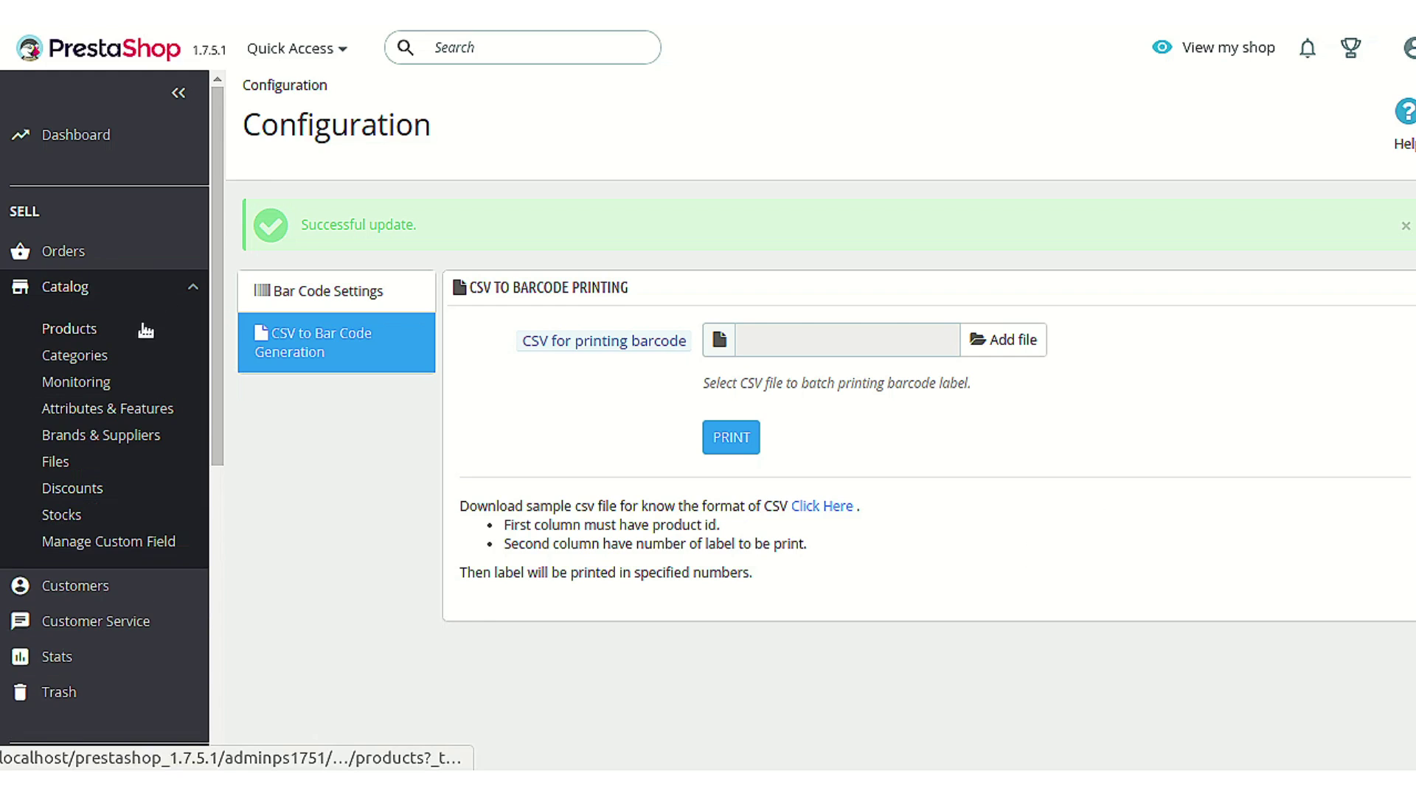
click(73, 329)
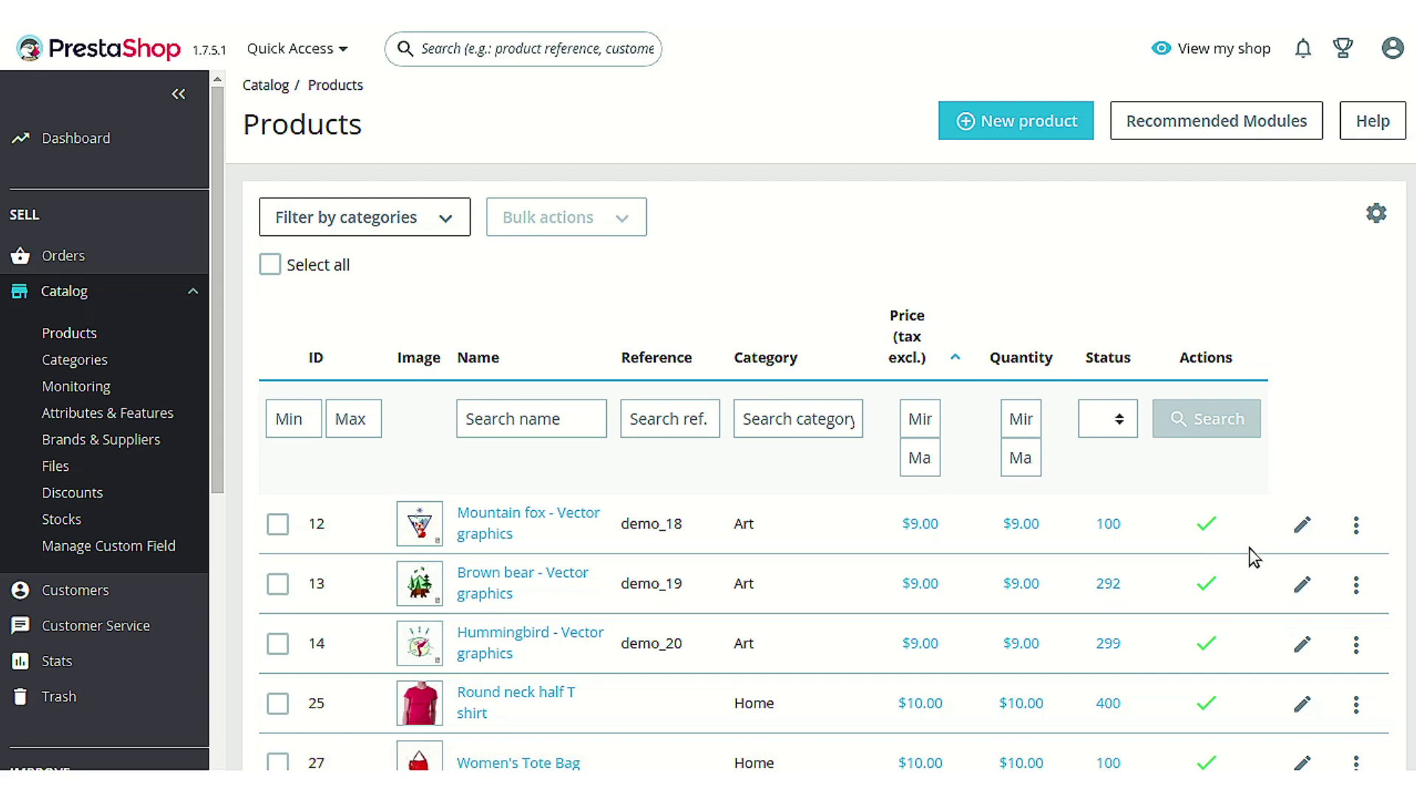
Print the barcode for Mountain fox - Vector graphics via its row action and confirm
click(1357, 528)
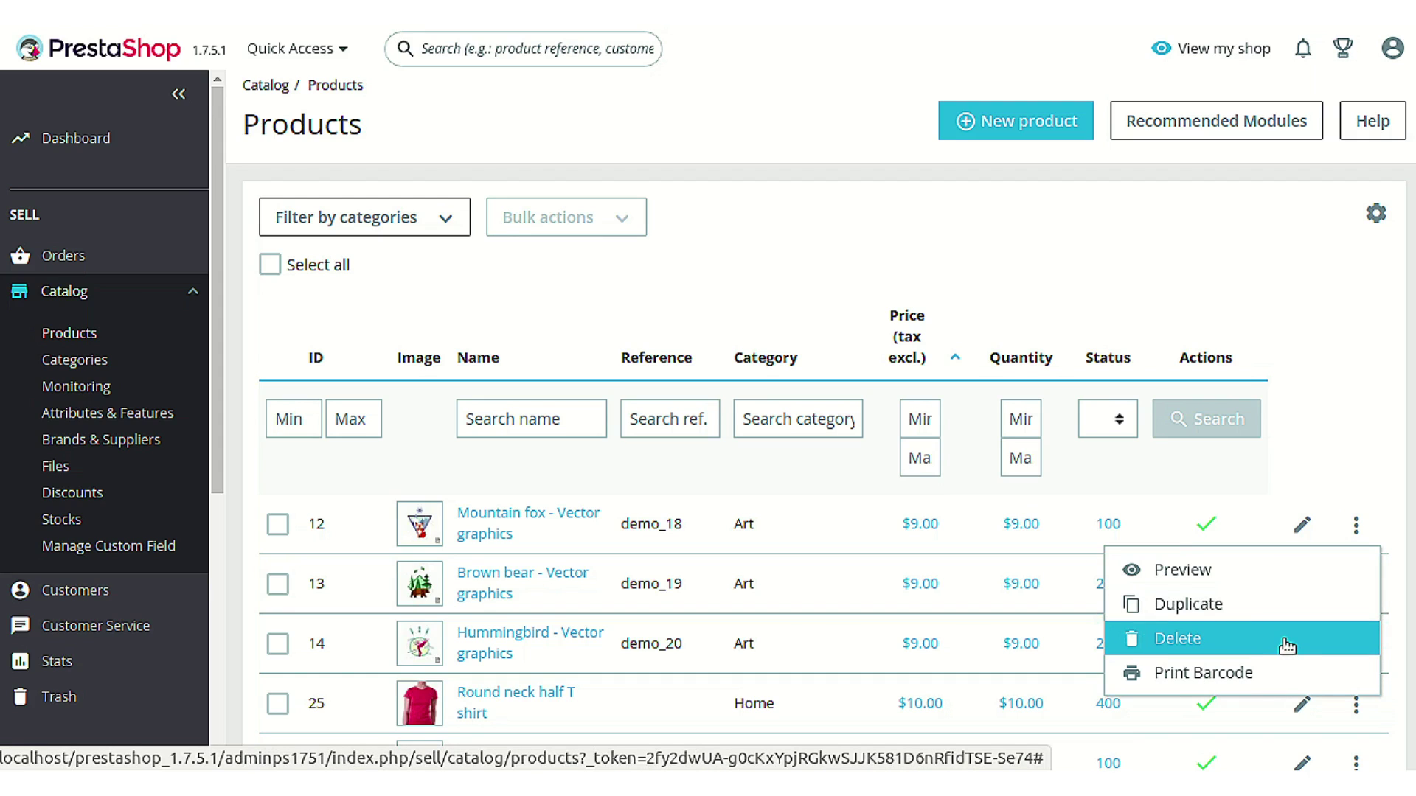
click(1252, 674)
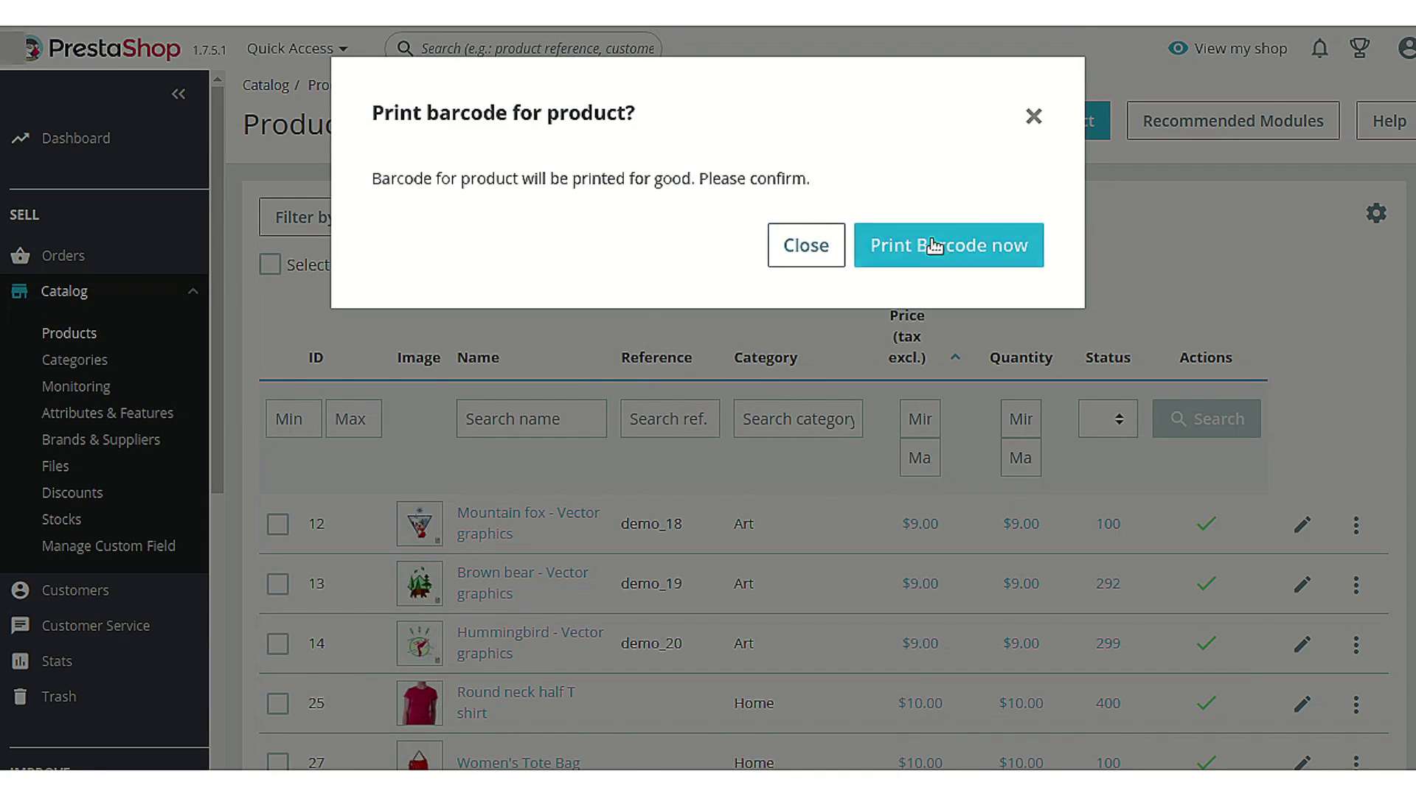
click(894, 243)
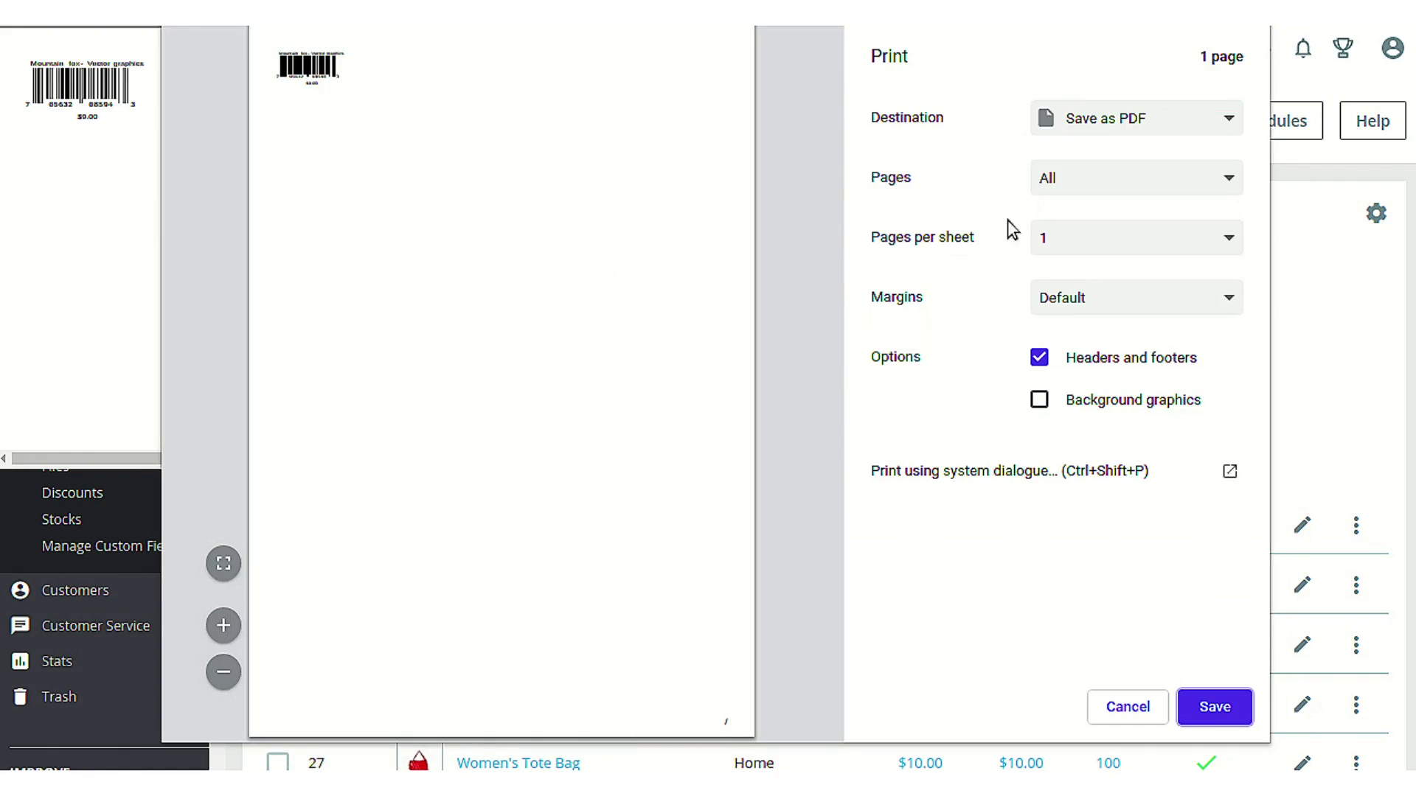
Set the destination to Save as PDF and review the $9.00 Mountain fox UPC label
click(1230, 119)
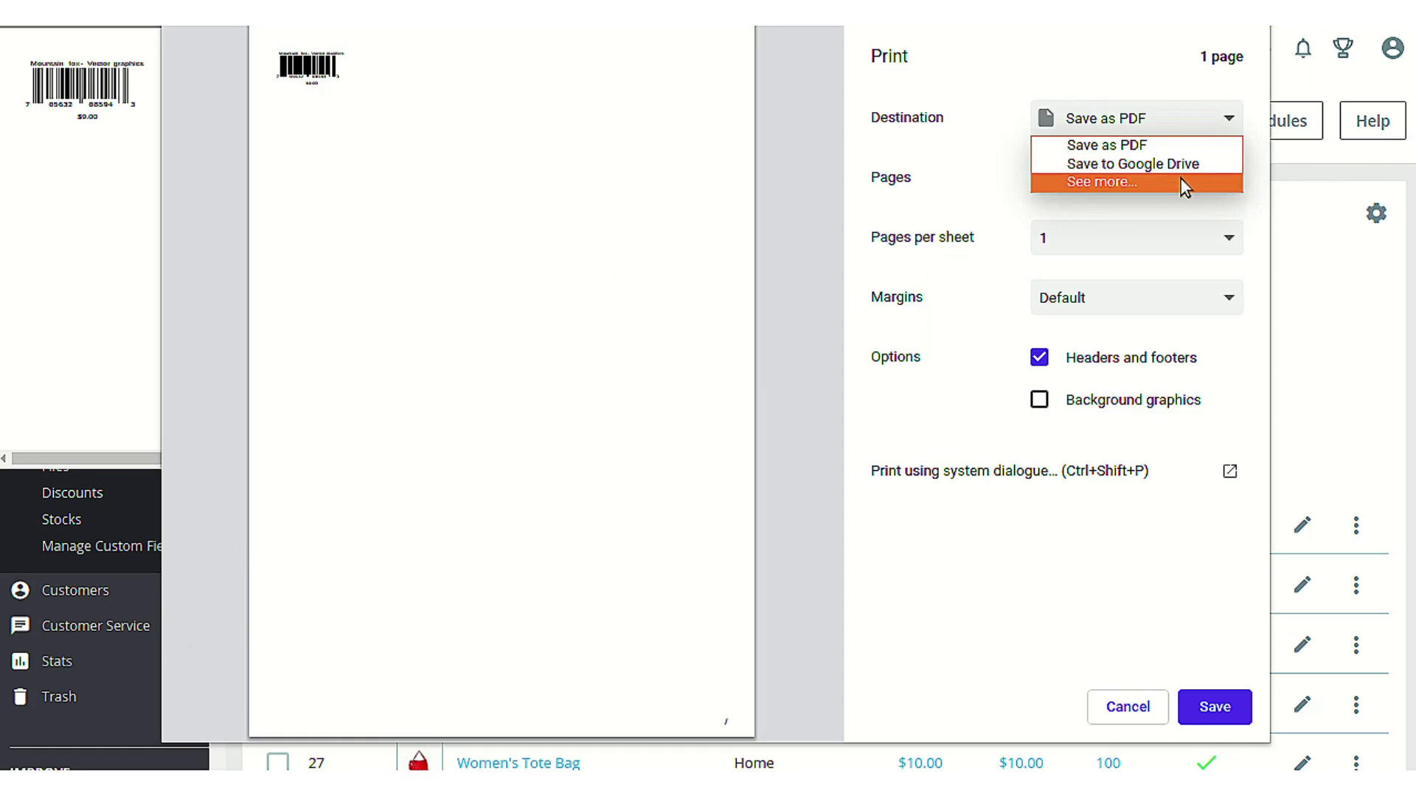
click(1224, 122)
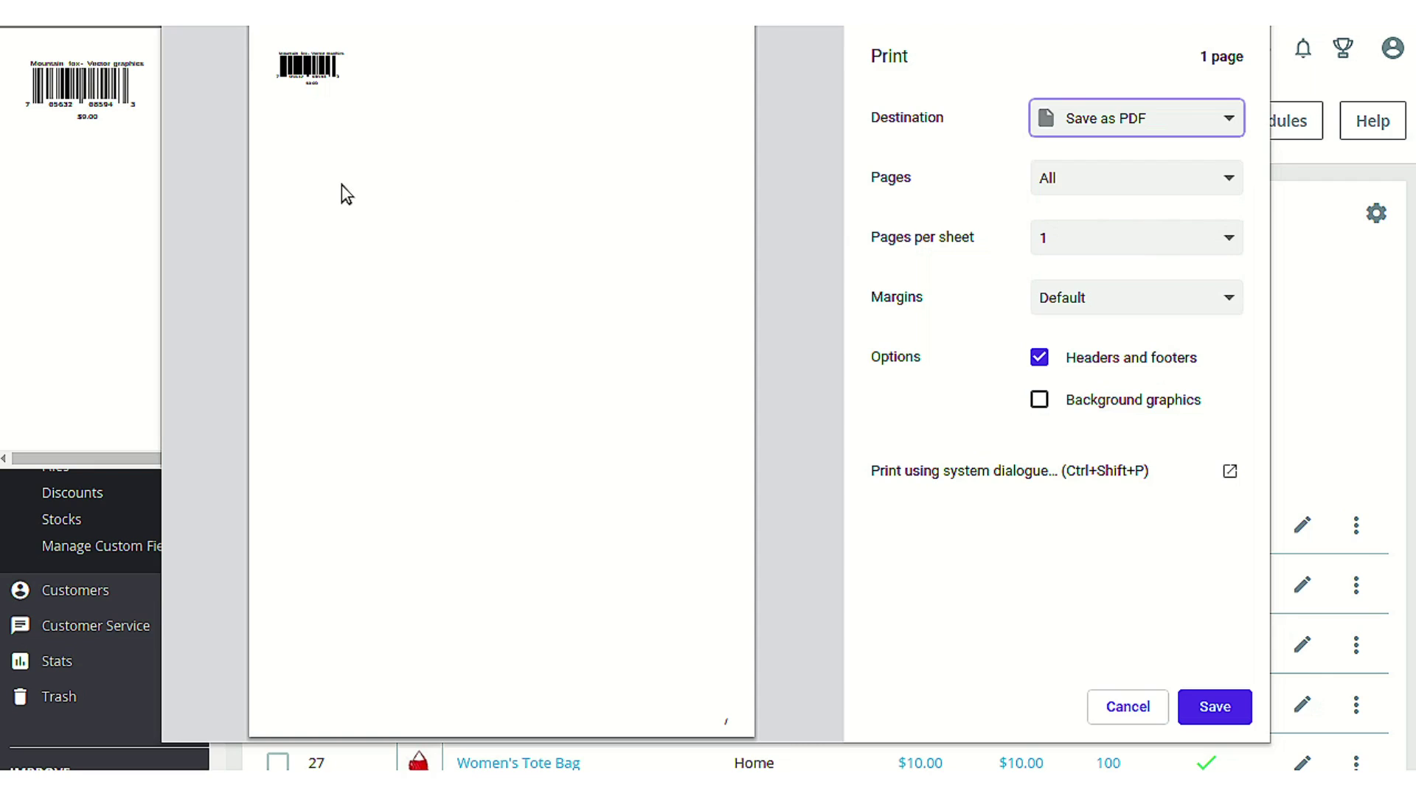
scroll(342, 184, up, 3)
scroll(342, 185, up, 5)
scroll(342, 184, left, 5)
drag(401, 733, 251, 730)
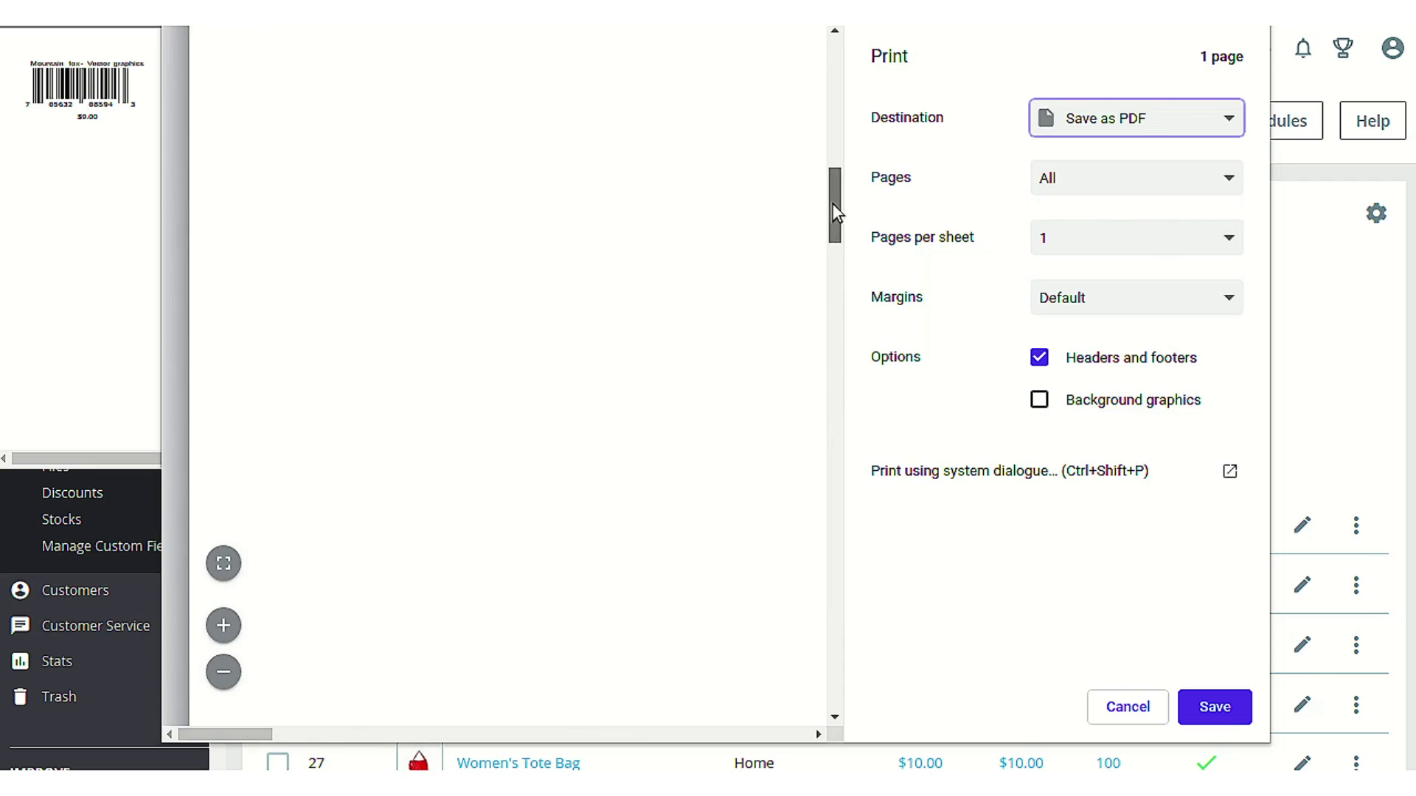
drag(835, 212, 836, 83)
mouse_move(254, 731)
mouse_down()
mouse_move(281, 727)
mouse_move(267, 727)
mouse_up()
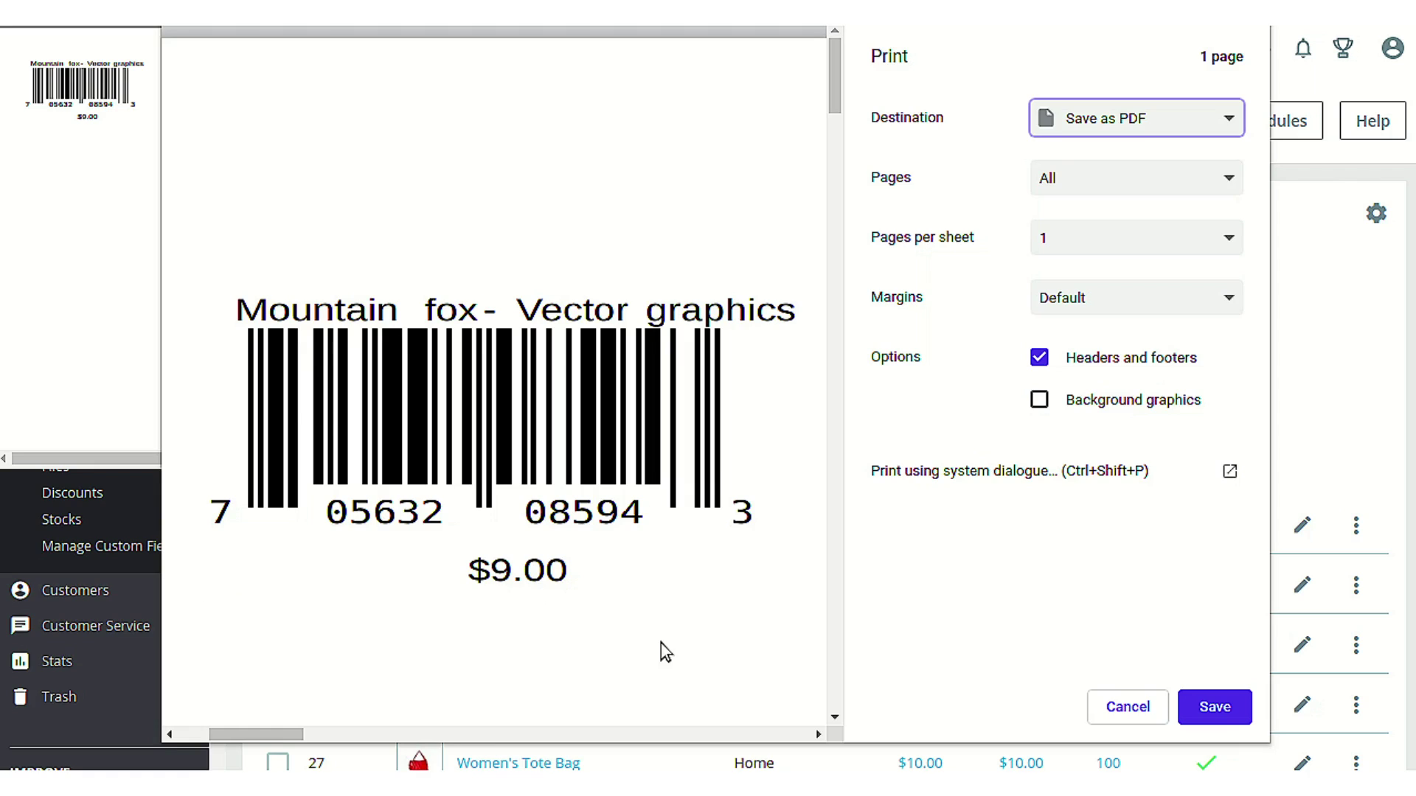
Close the preview, tick the Mountain fox, Brown bear and Hummingbird products, and open Bulk actions
click(1144, 704)
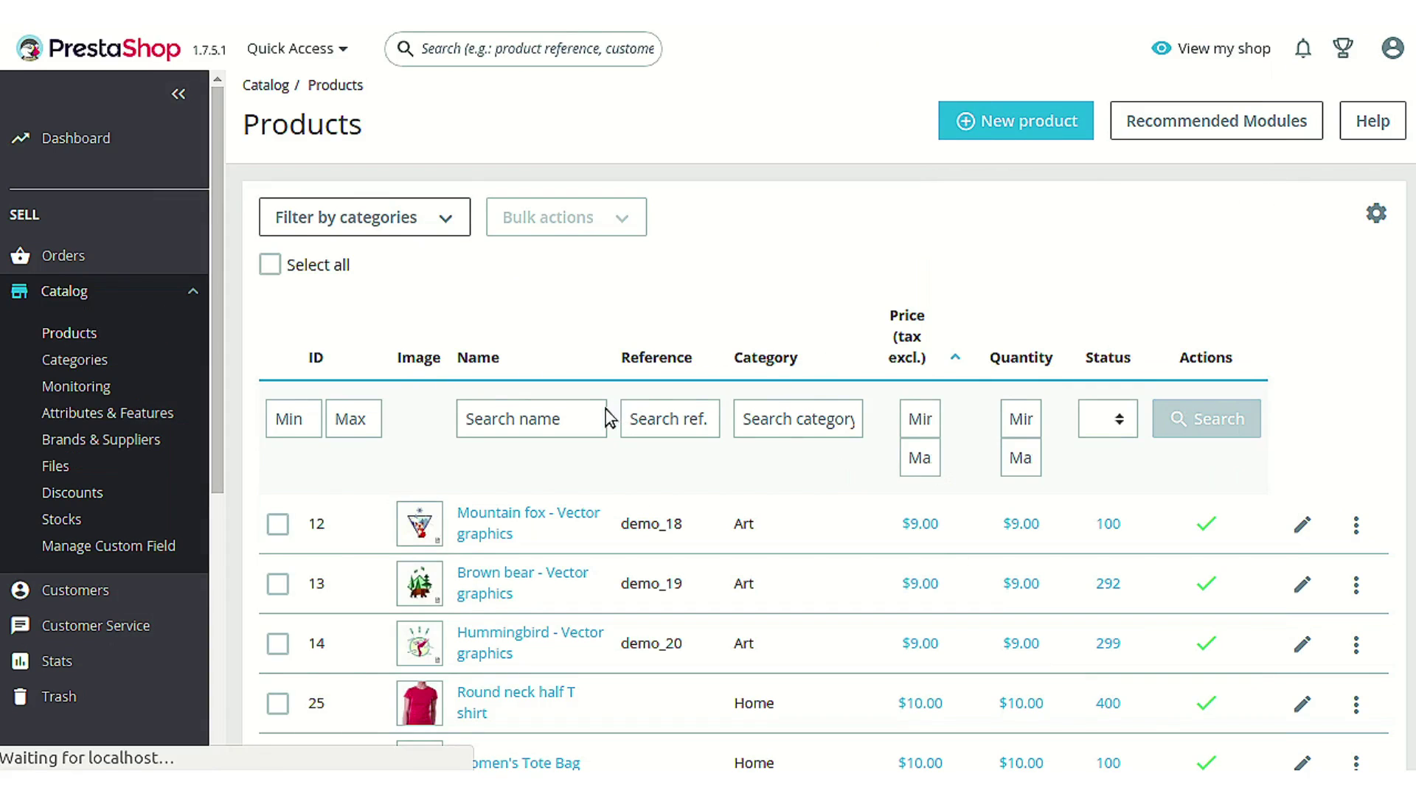
click(277, 406)
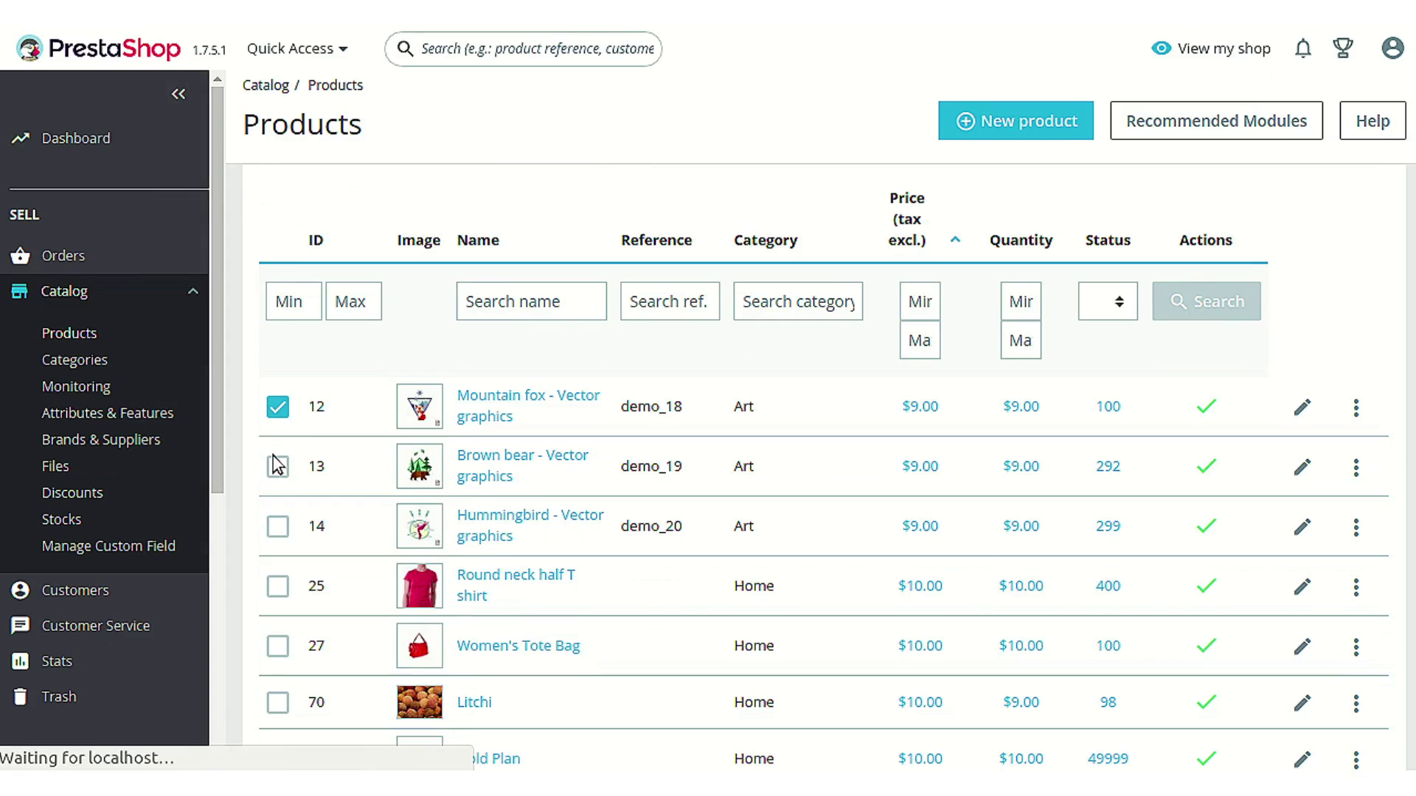
click(277, 465)
click(277, 526)
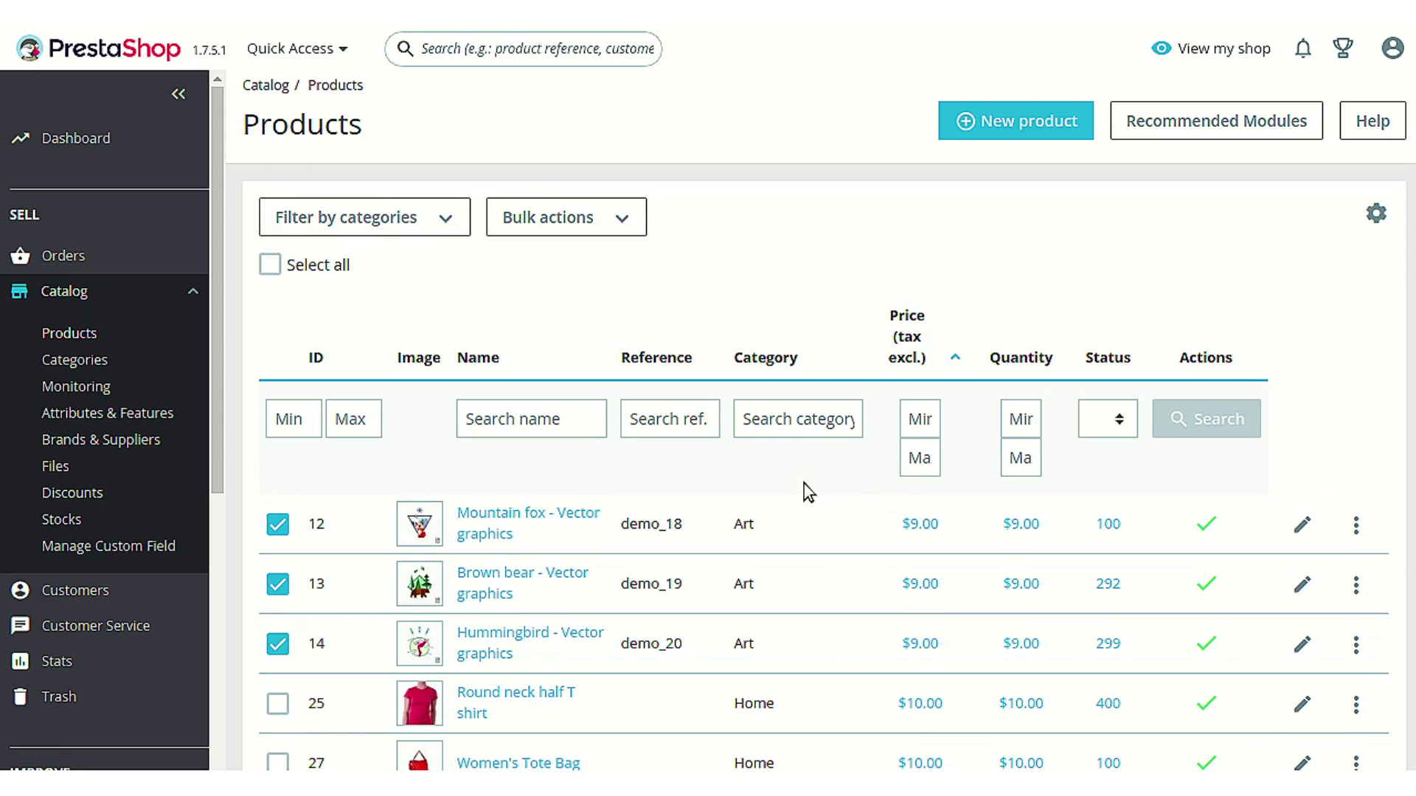
click(626, 231)
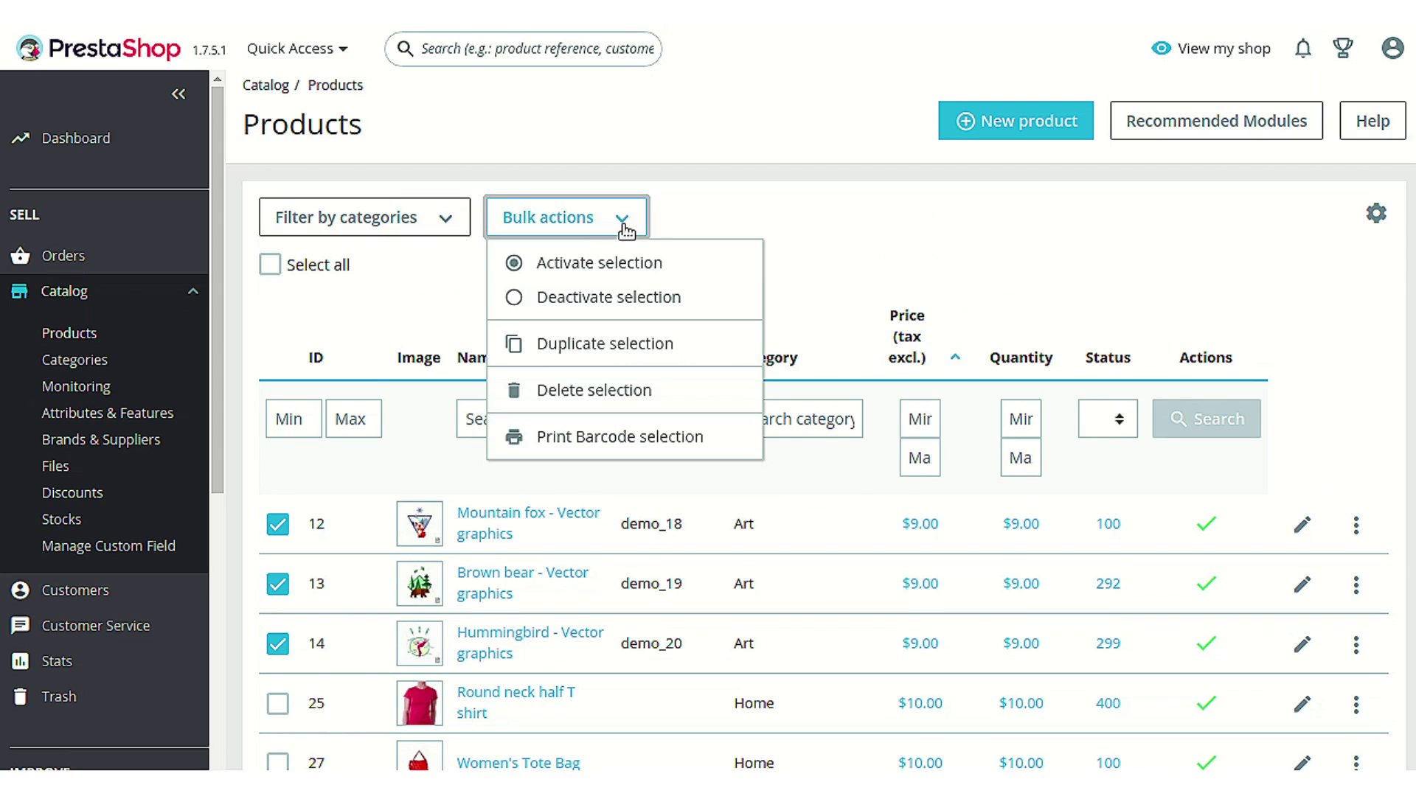
Choose Print Barcode selection to preview three labels side by side on one sheet
click(696, 440)
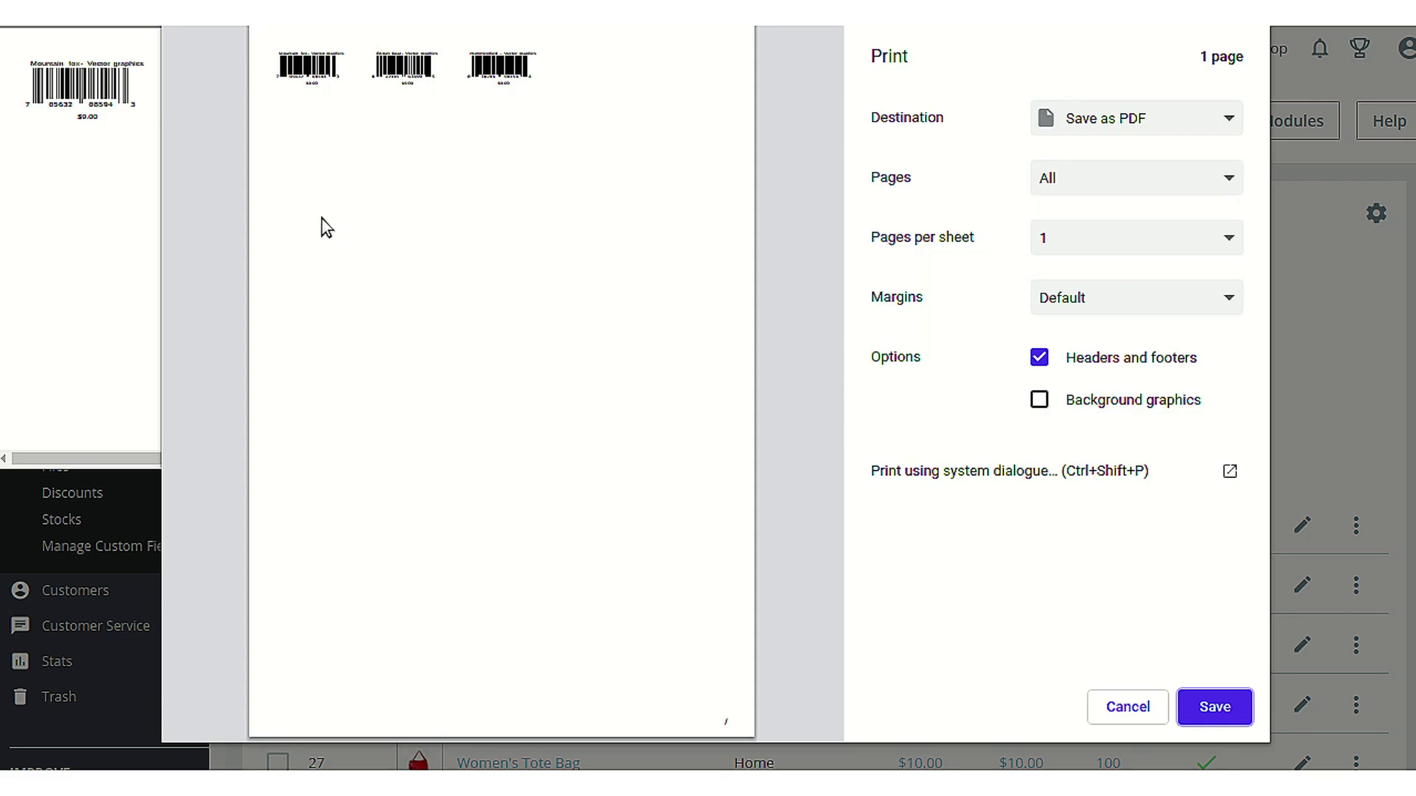
Dismiss the barcode print preview and open Round neck half T shirt for editing
click(1129, 706)
scroll(723, 257, down, 1)
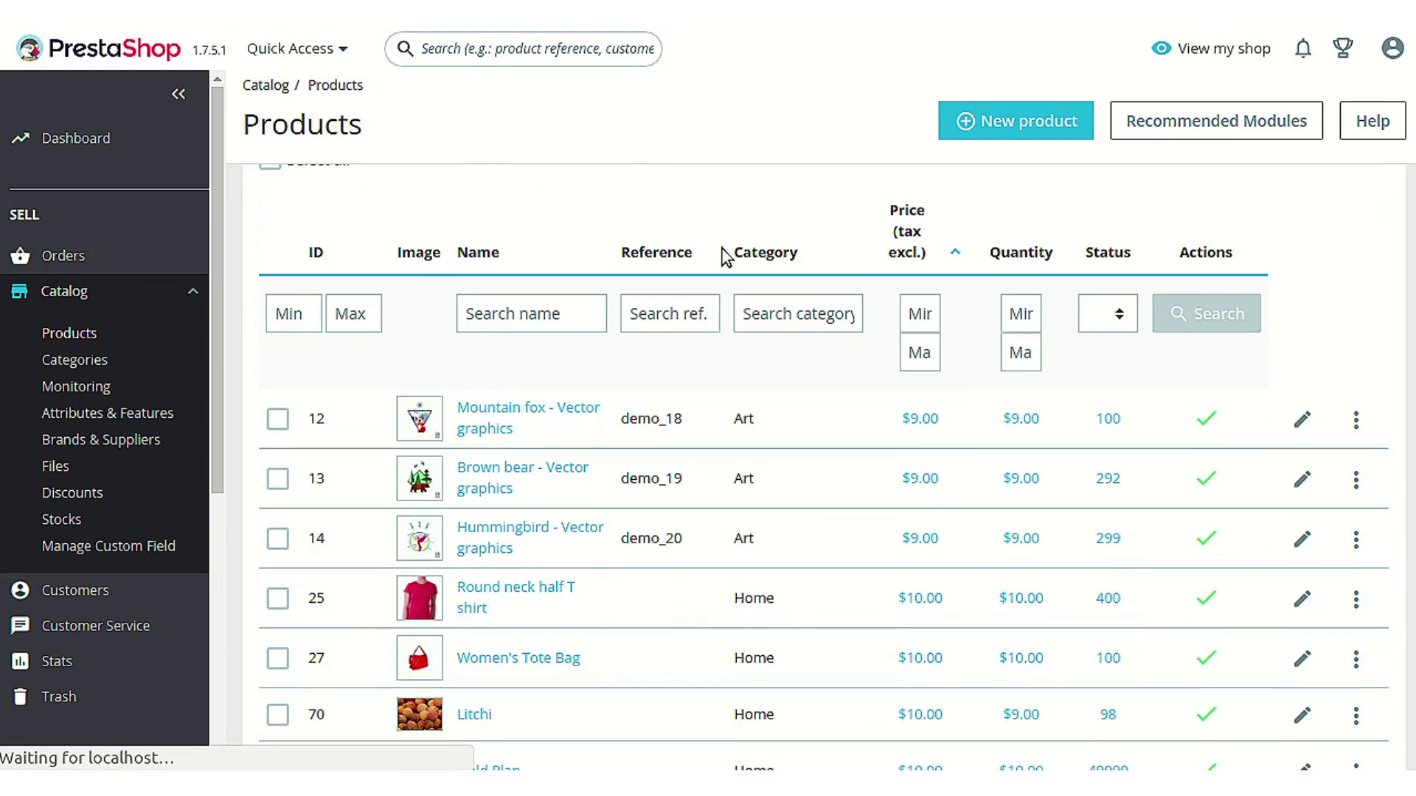
click(549, 576)
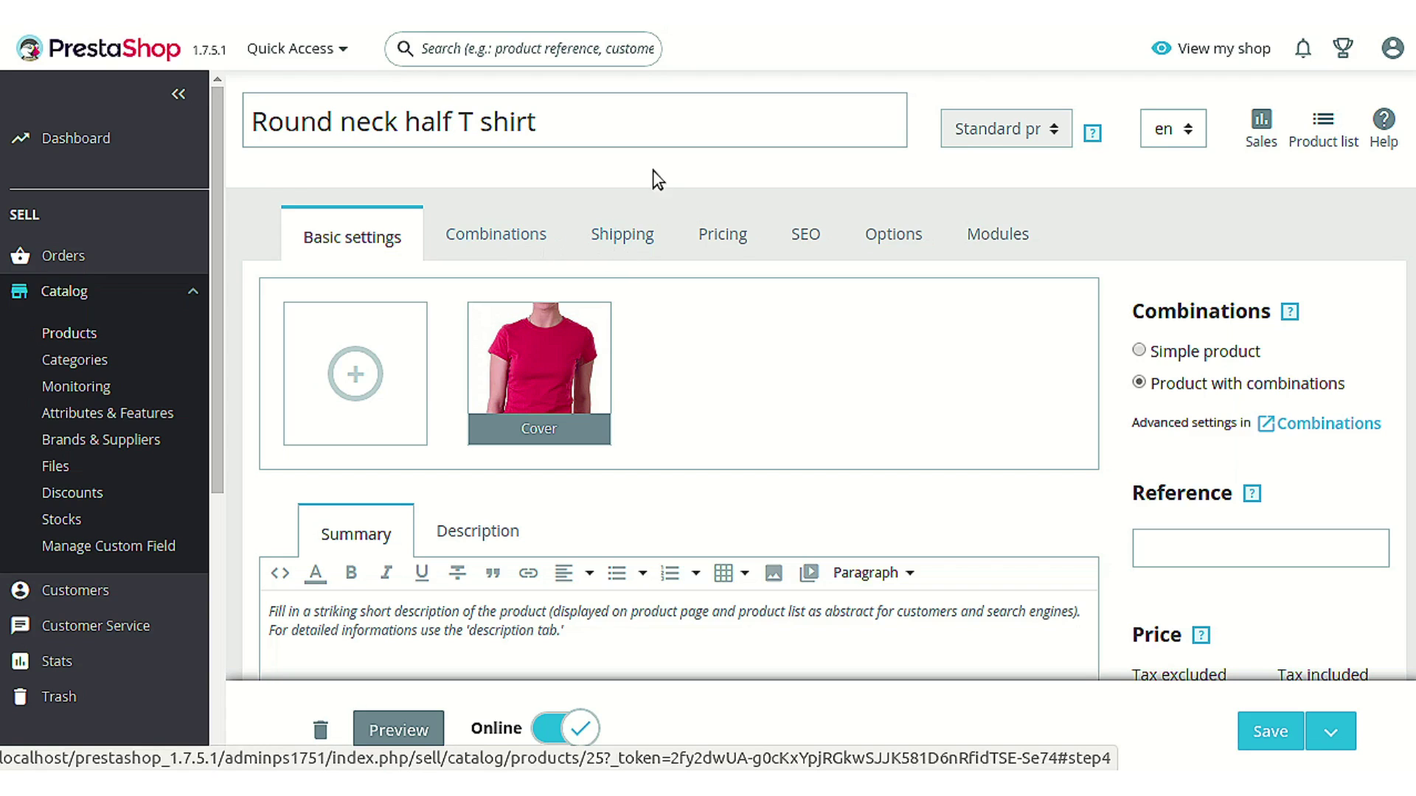
click(896, 227)
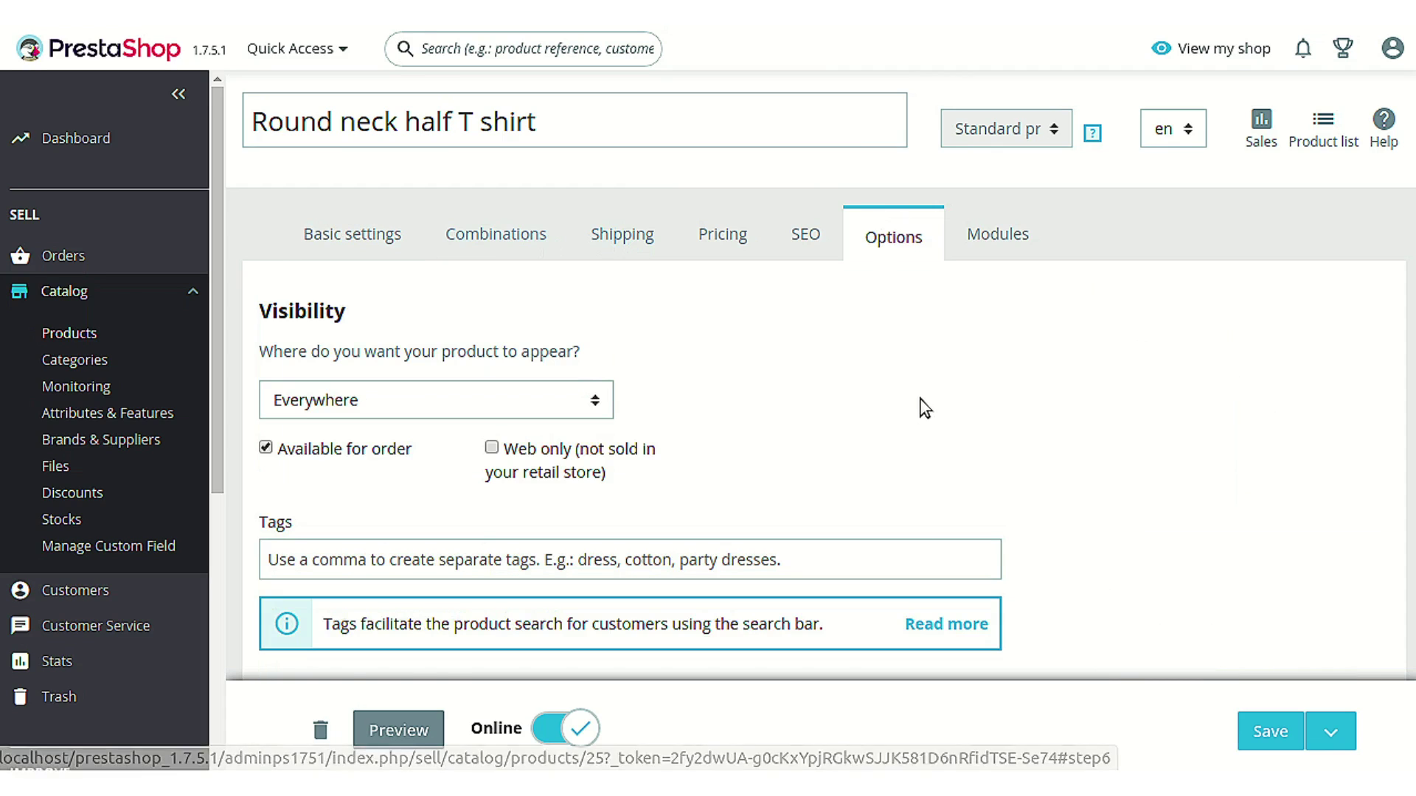
scroll(920, 399, down, 5)
scroll(966, 376, up, 5)
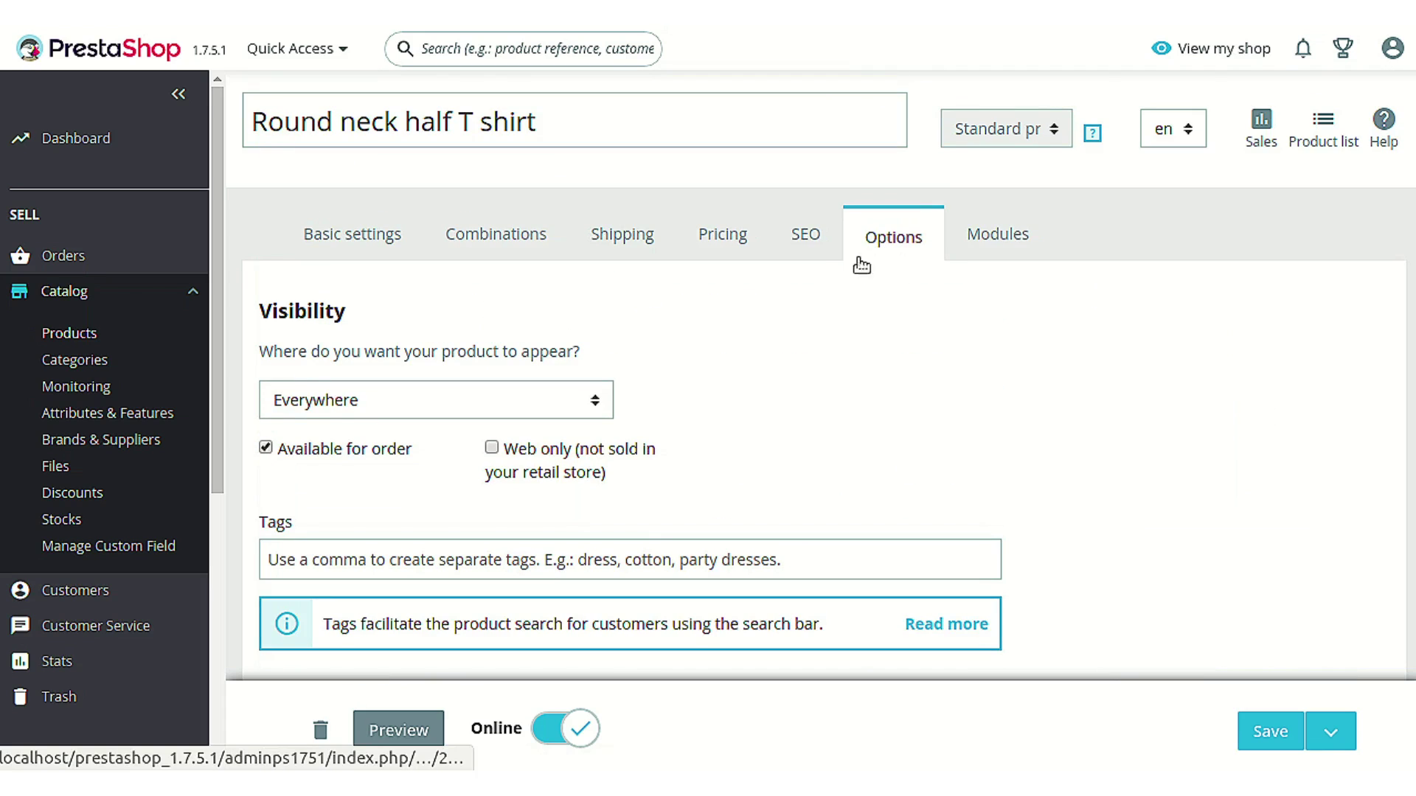
scroll(927, 406, down, 6)
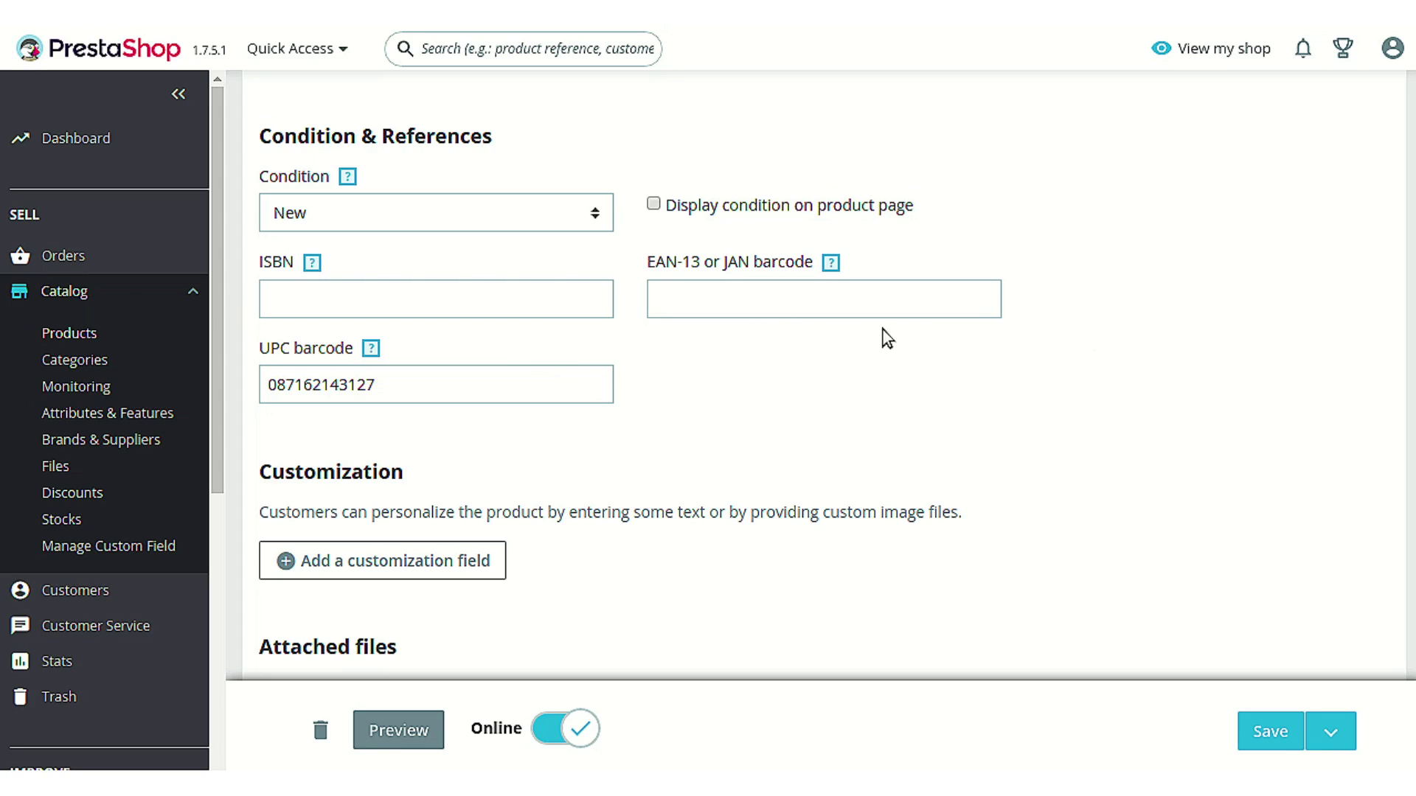
scroll(888, 339, up, 8)
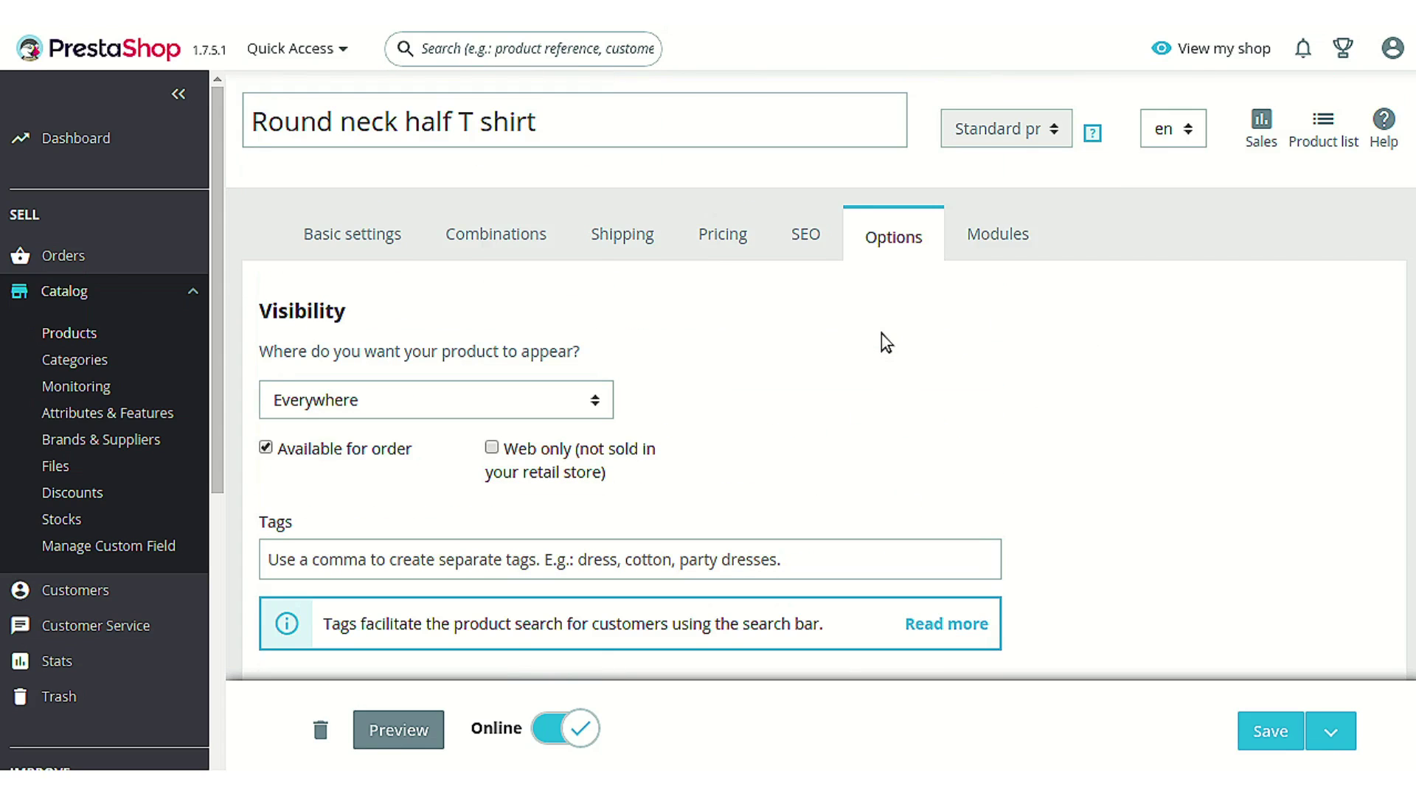
scroll(882, 340, down, 2)
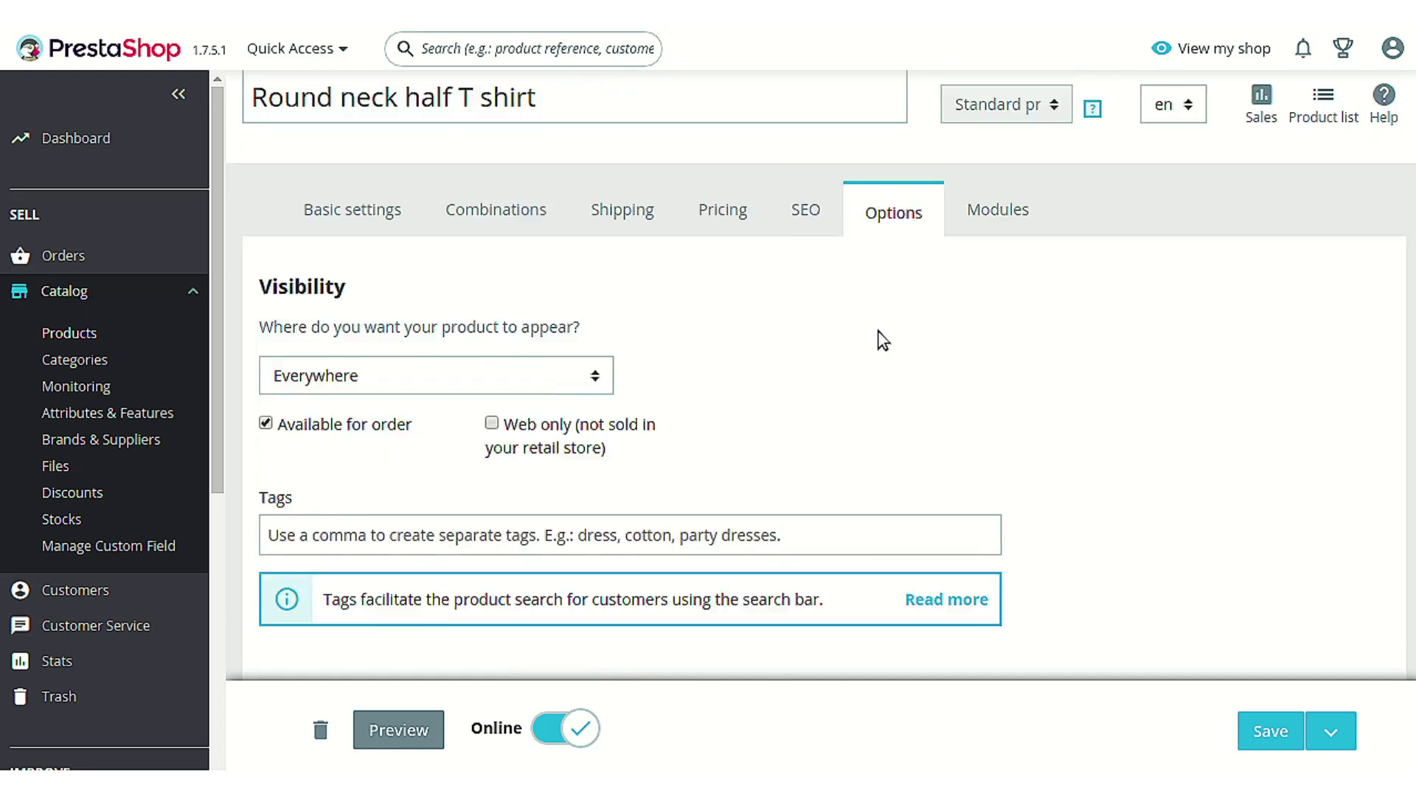
scroll(882, 340, down, 3)
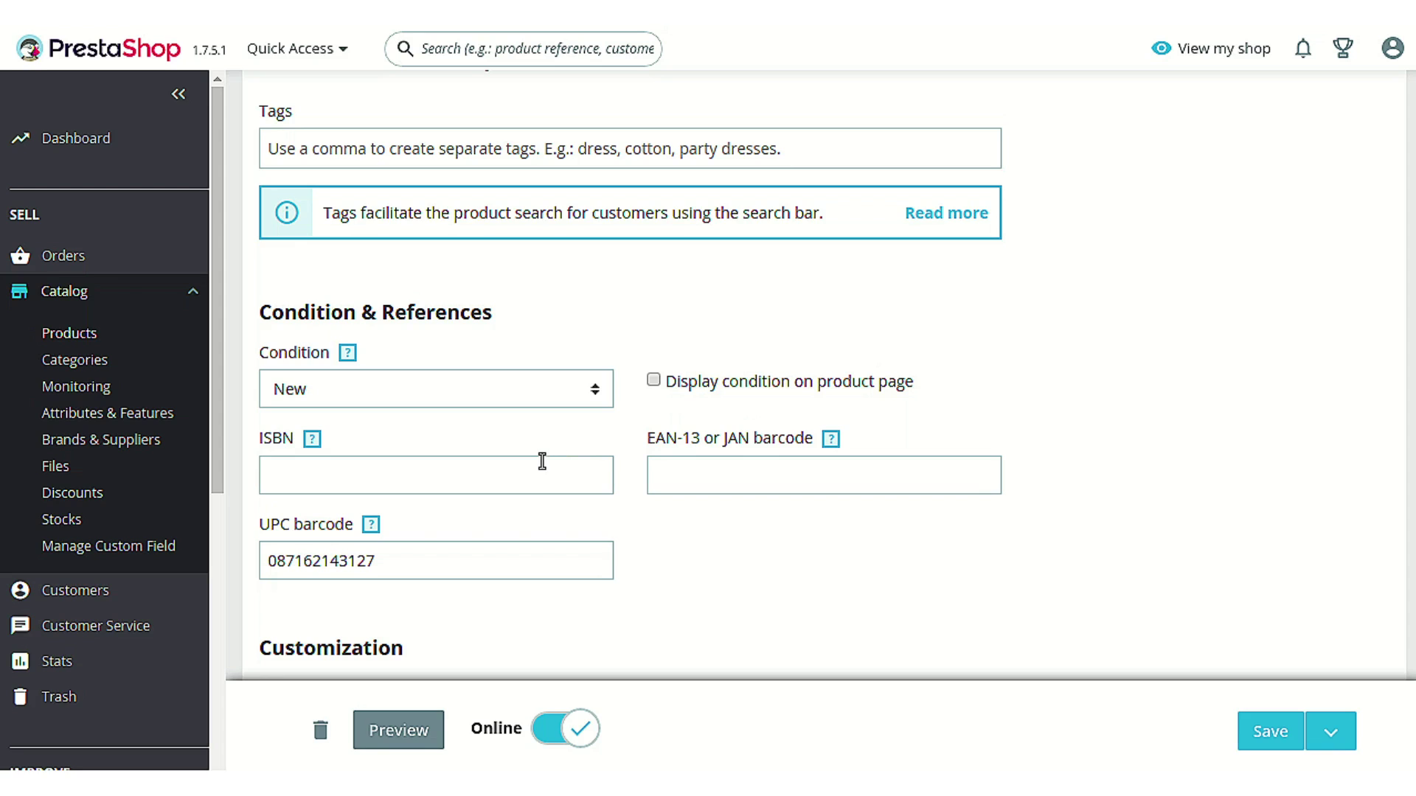
scroll(668, 496, down, 2)
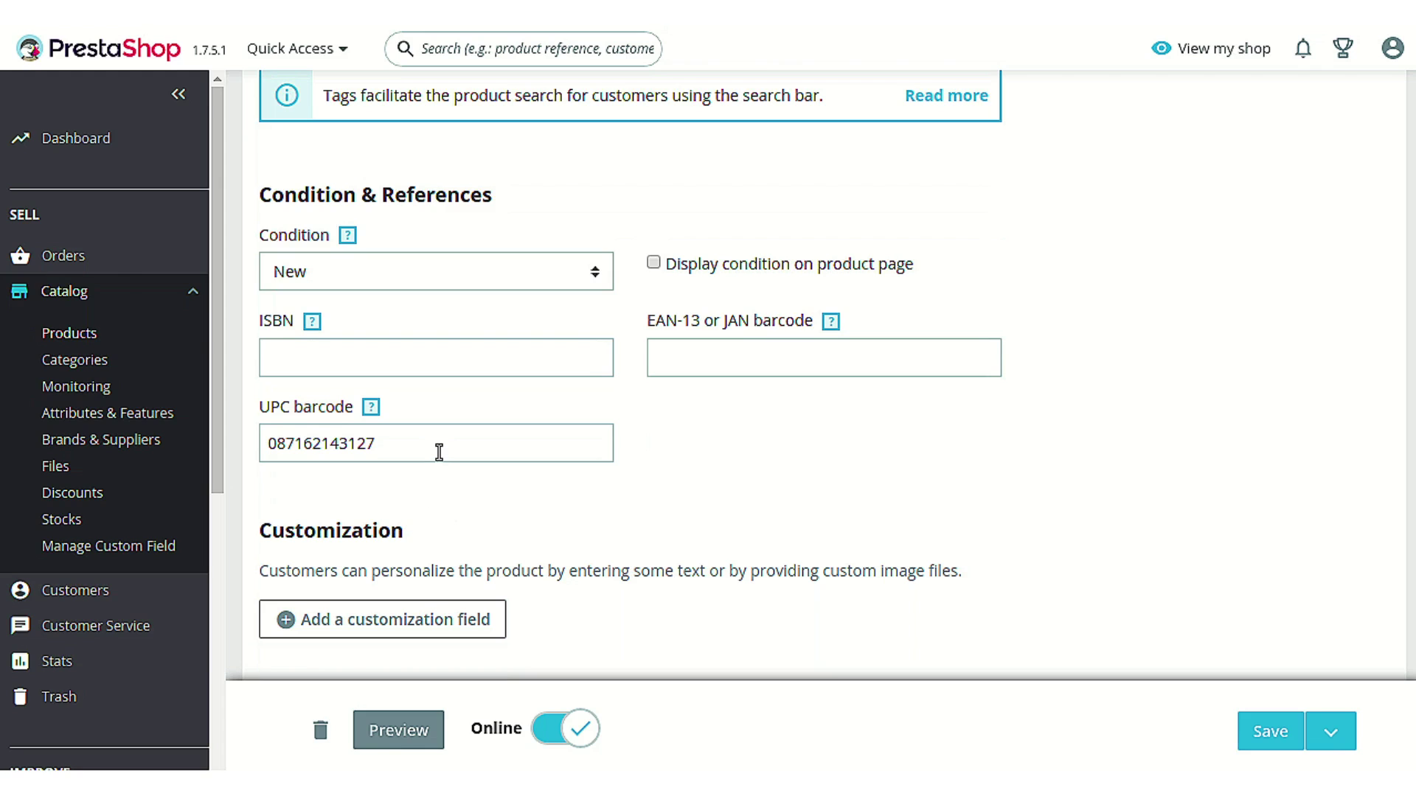
scroll(443, 452, up, 8)
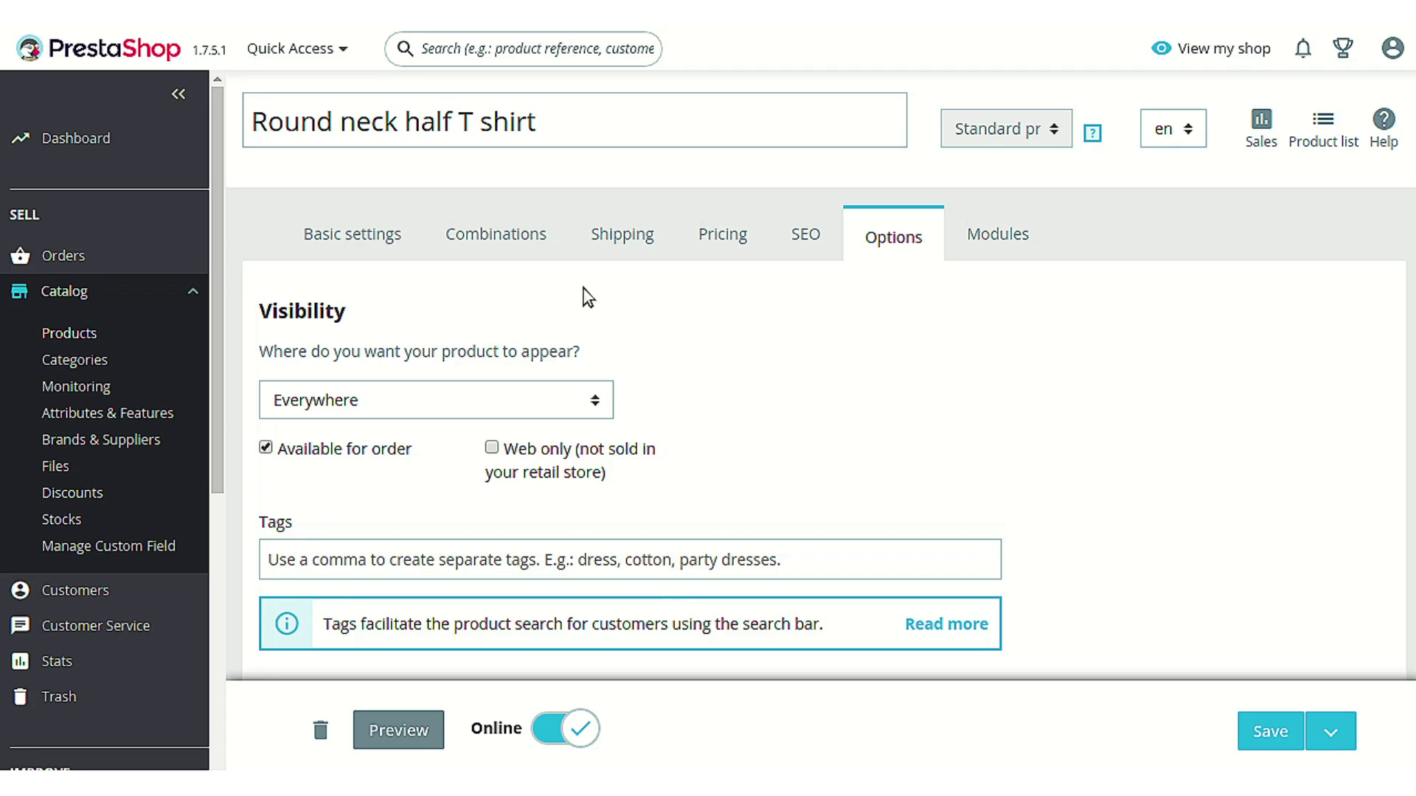
List the shirt's combinations (S, M, L, XL) and print the Size - S barcode
click(525, 241)
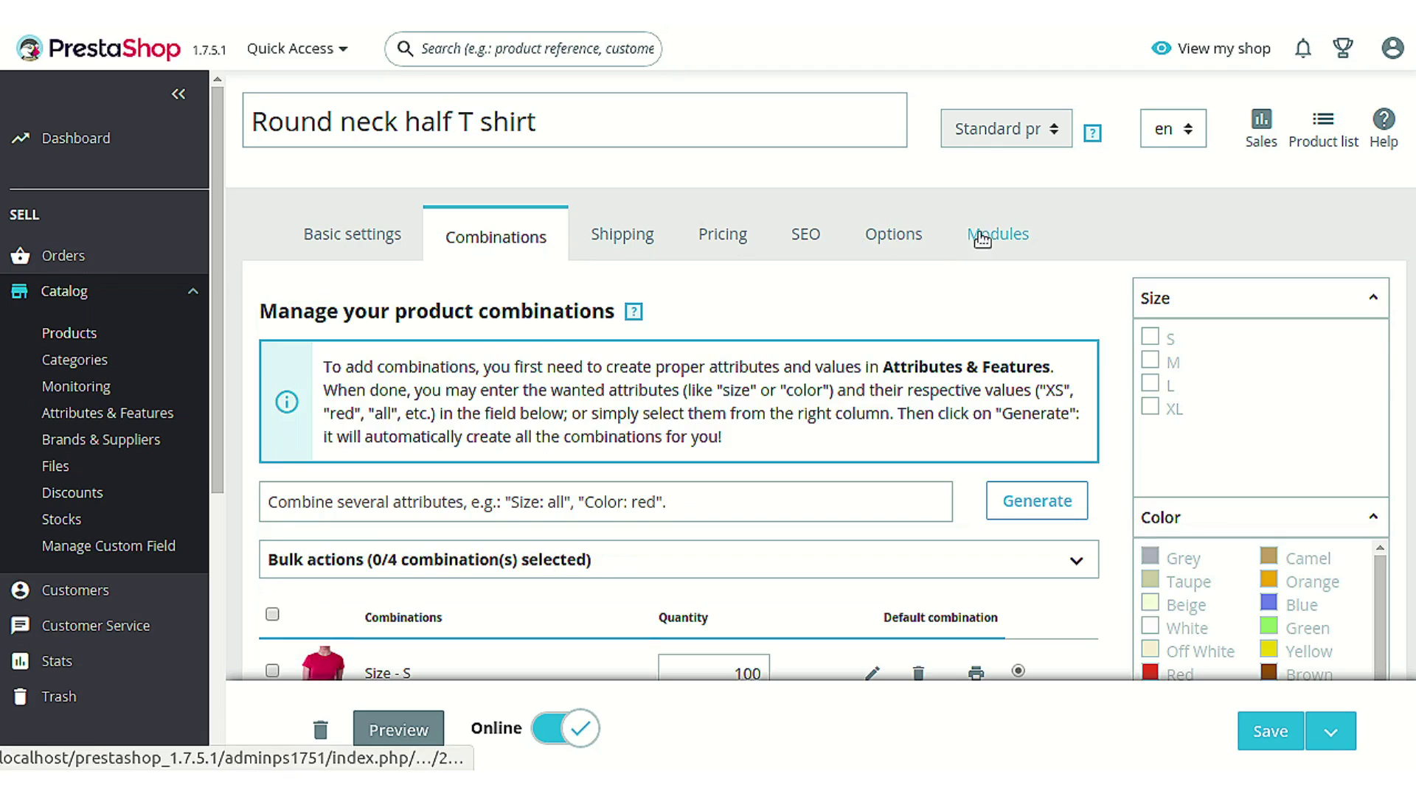
scroll(899, 324, down, 3)
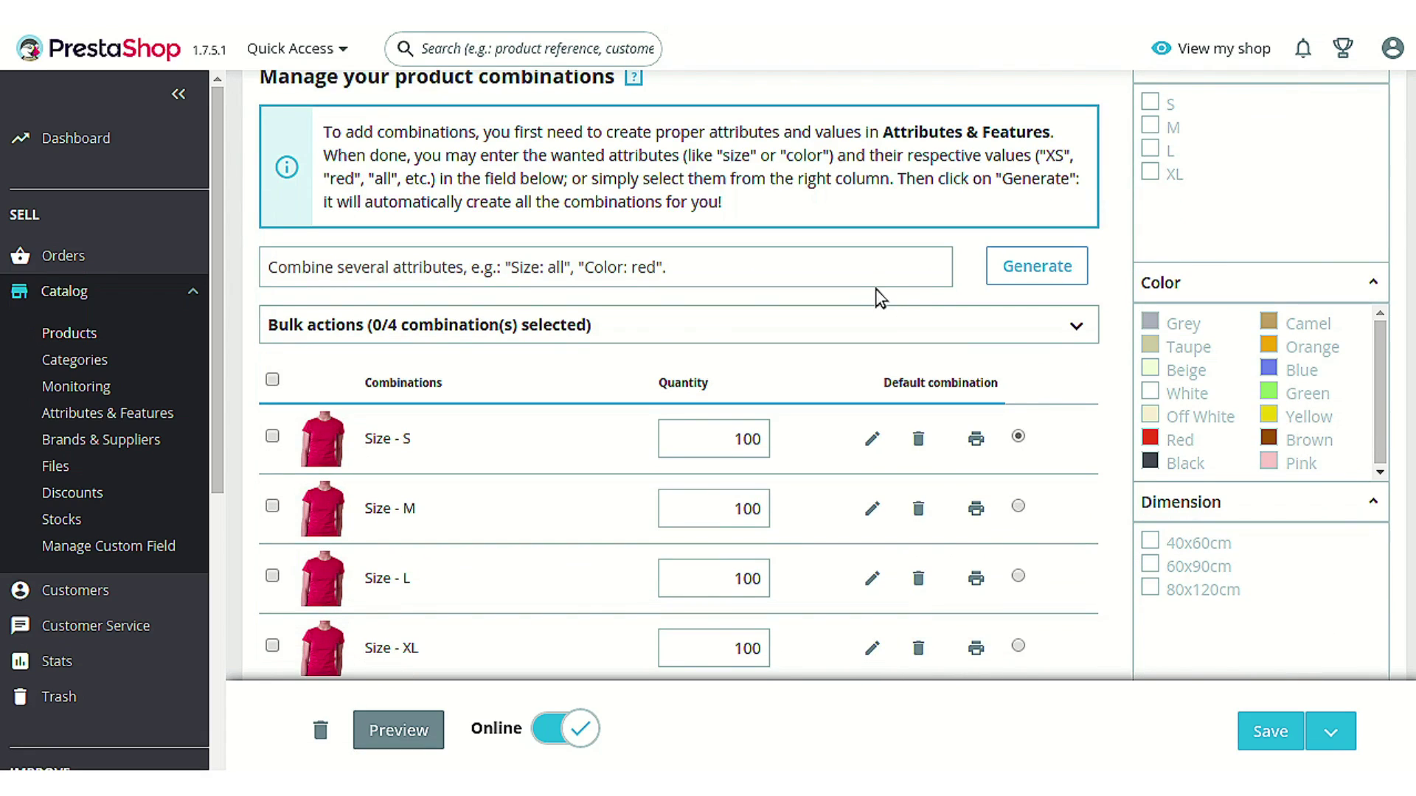
scroll(880, 299, down, 1)
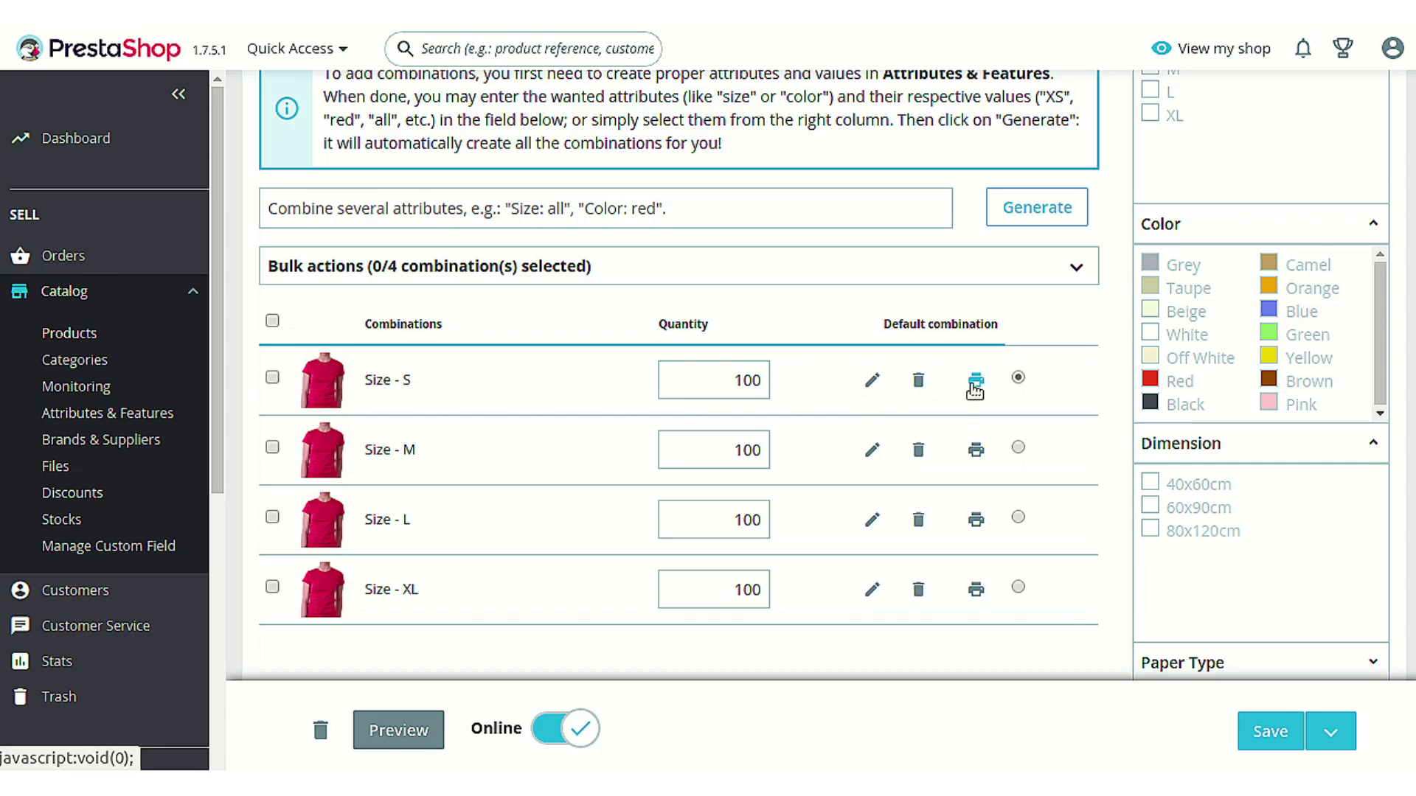
click(906, 386)
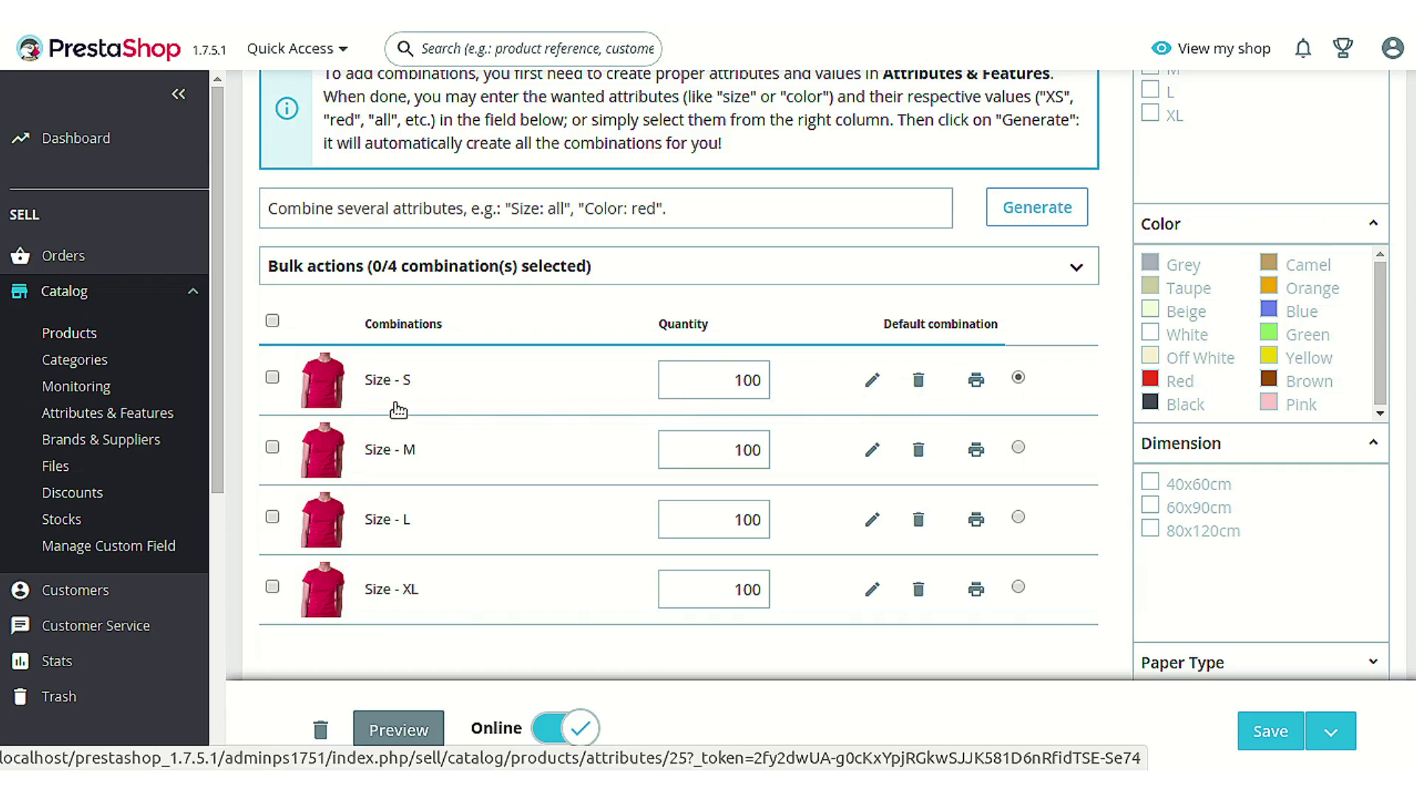
click(966, 382)
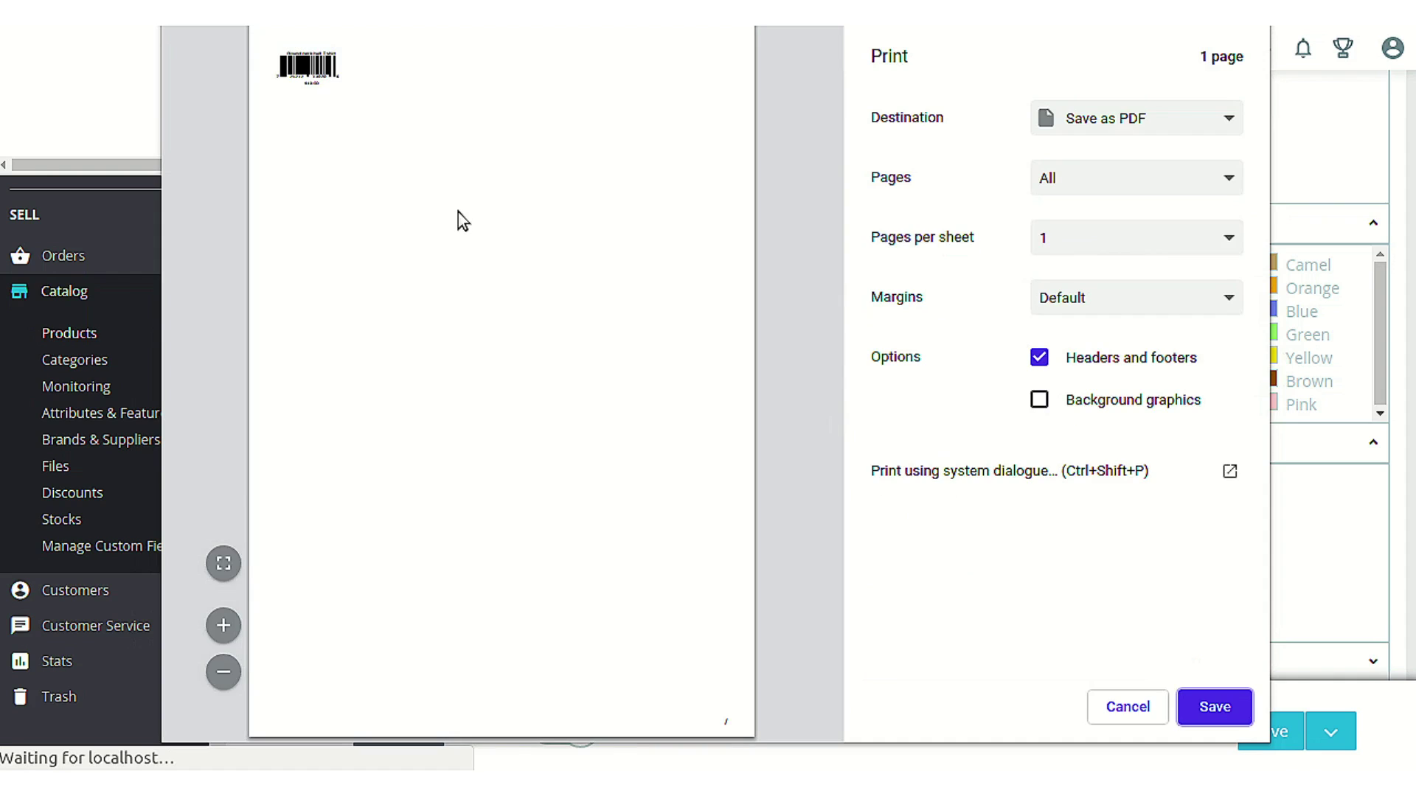
click(1129, 708)
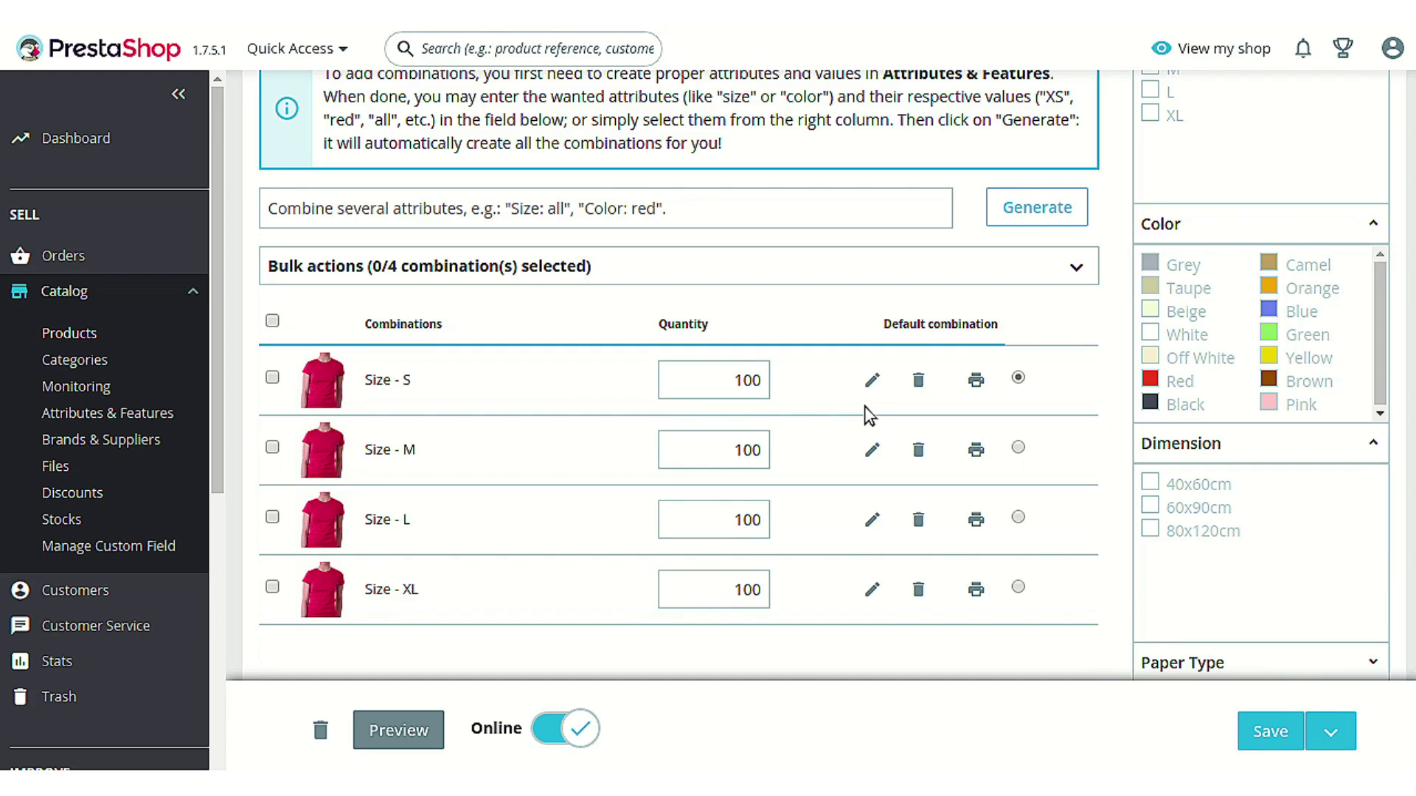
Show the shirt's combinations table: sizes S to XL, each quantity 100, S default
scroll(848, 414, up, 5)
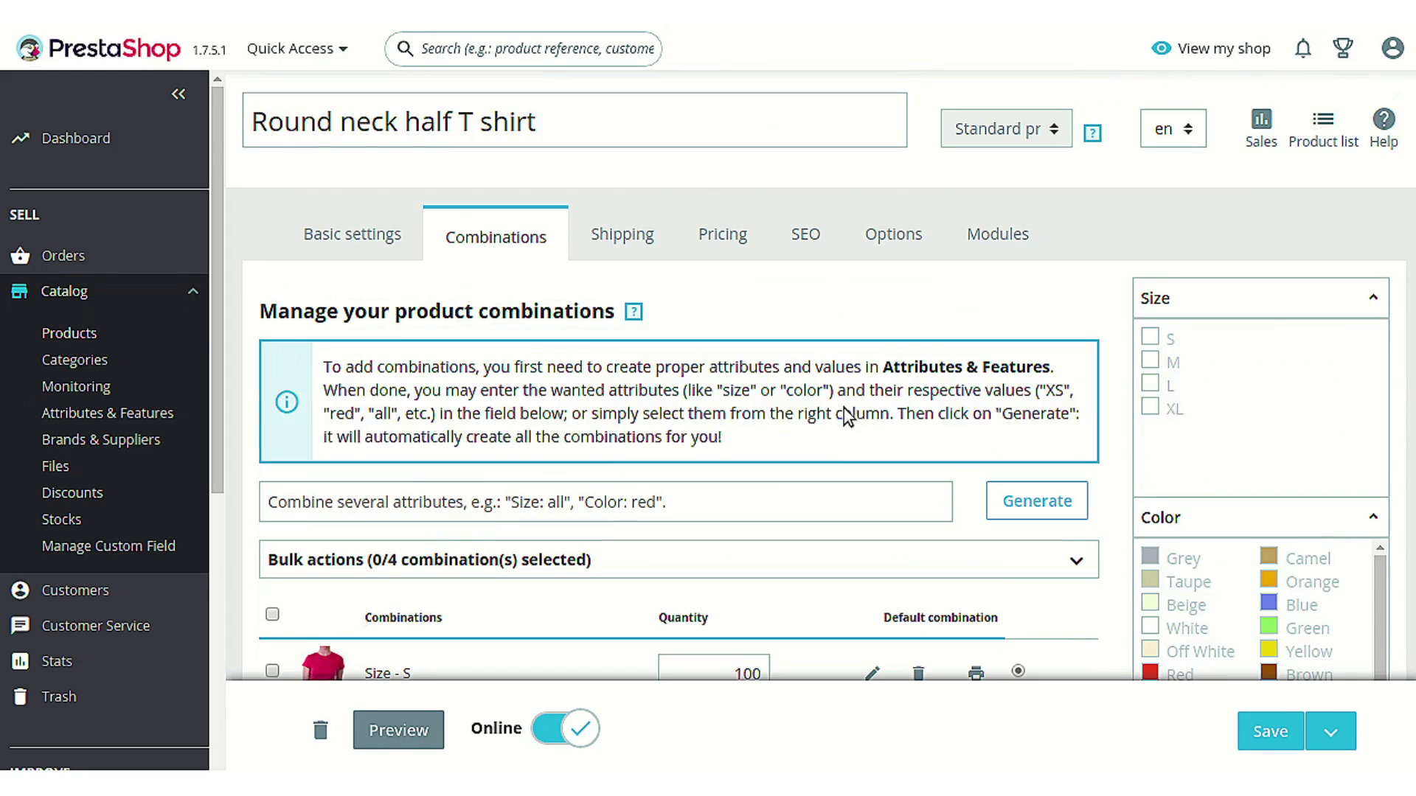
click(887, 237)
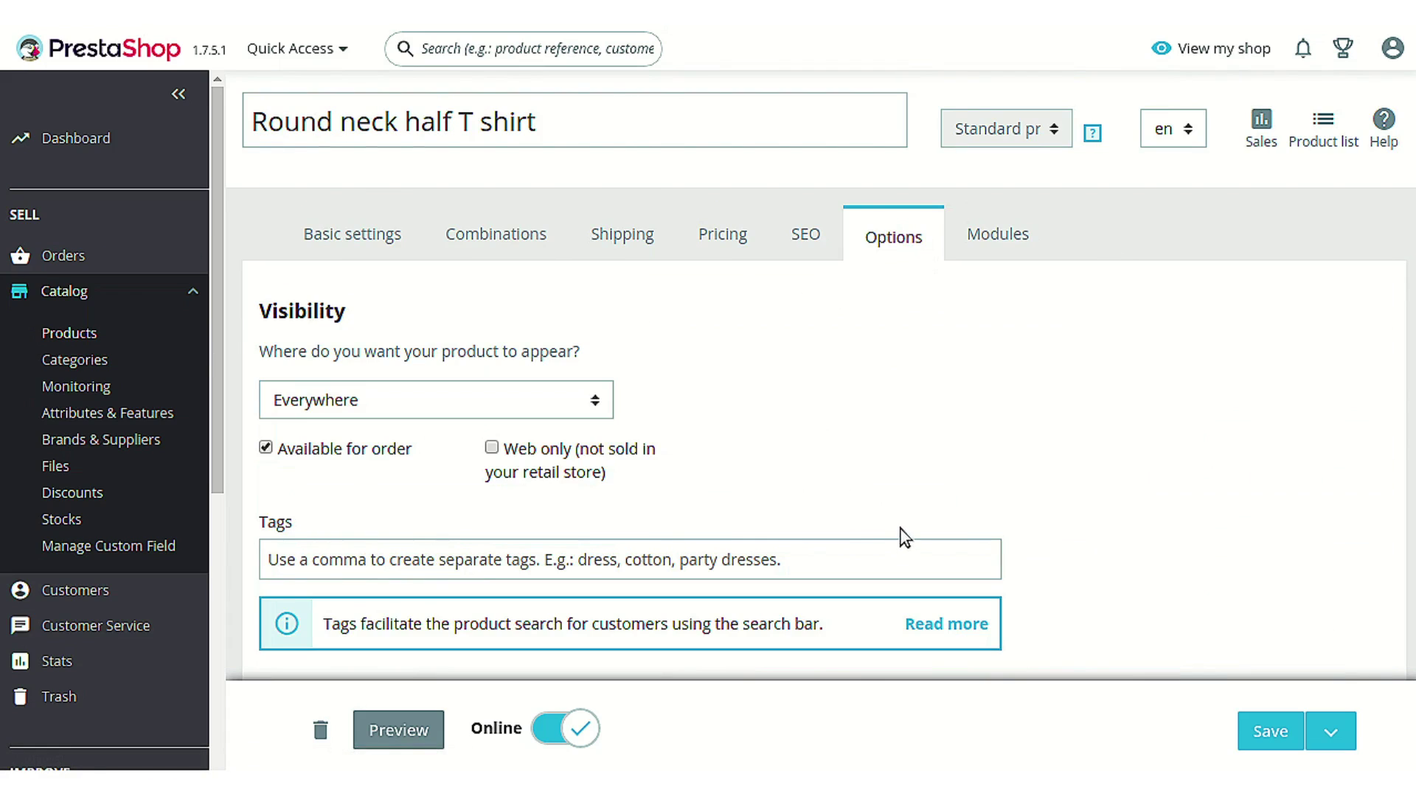
click(521, 244)
scroll(690, 493, down, 3)
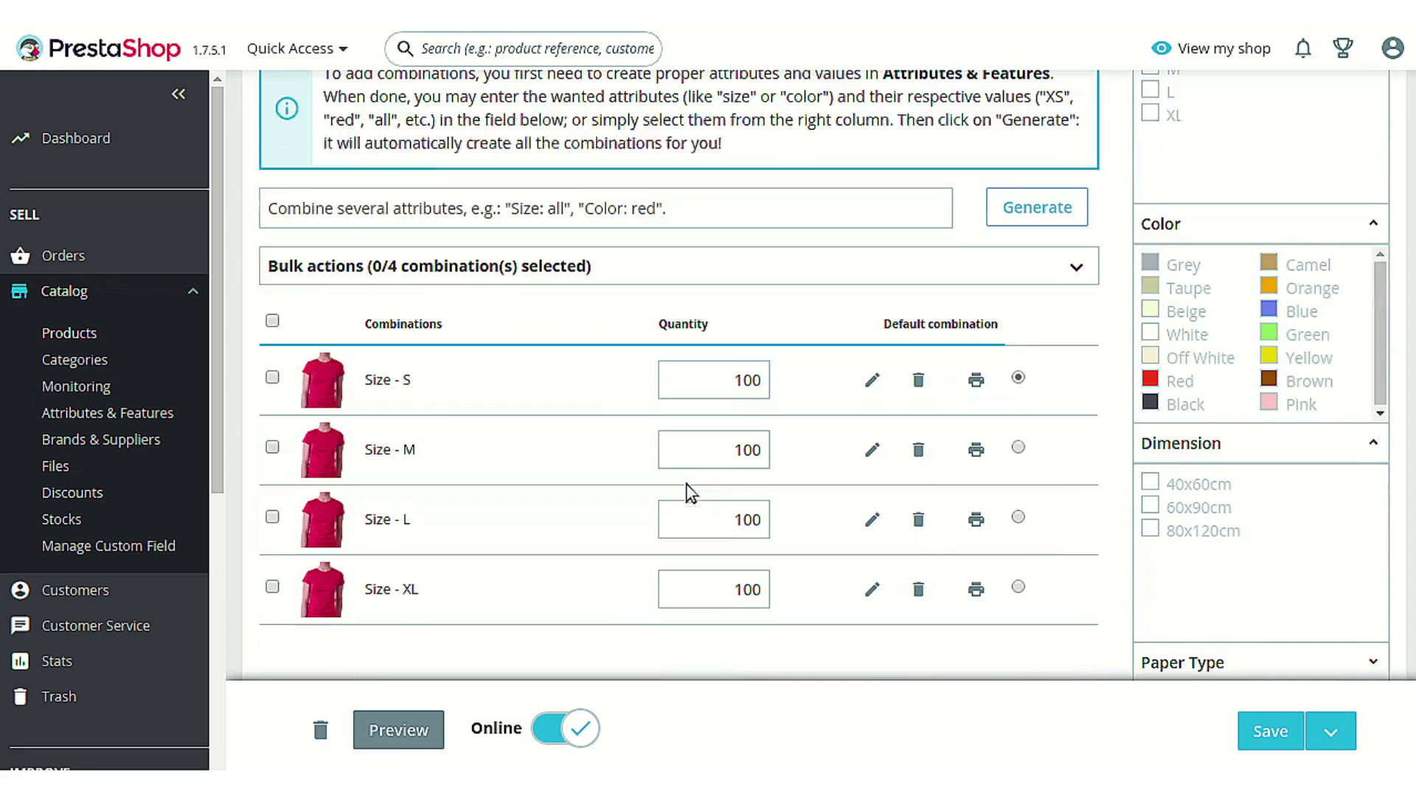
click(870, 382)
scroll(838, 398, down, 3)
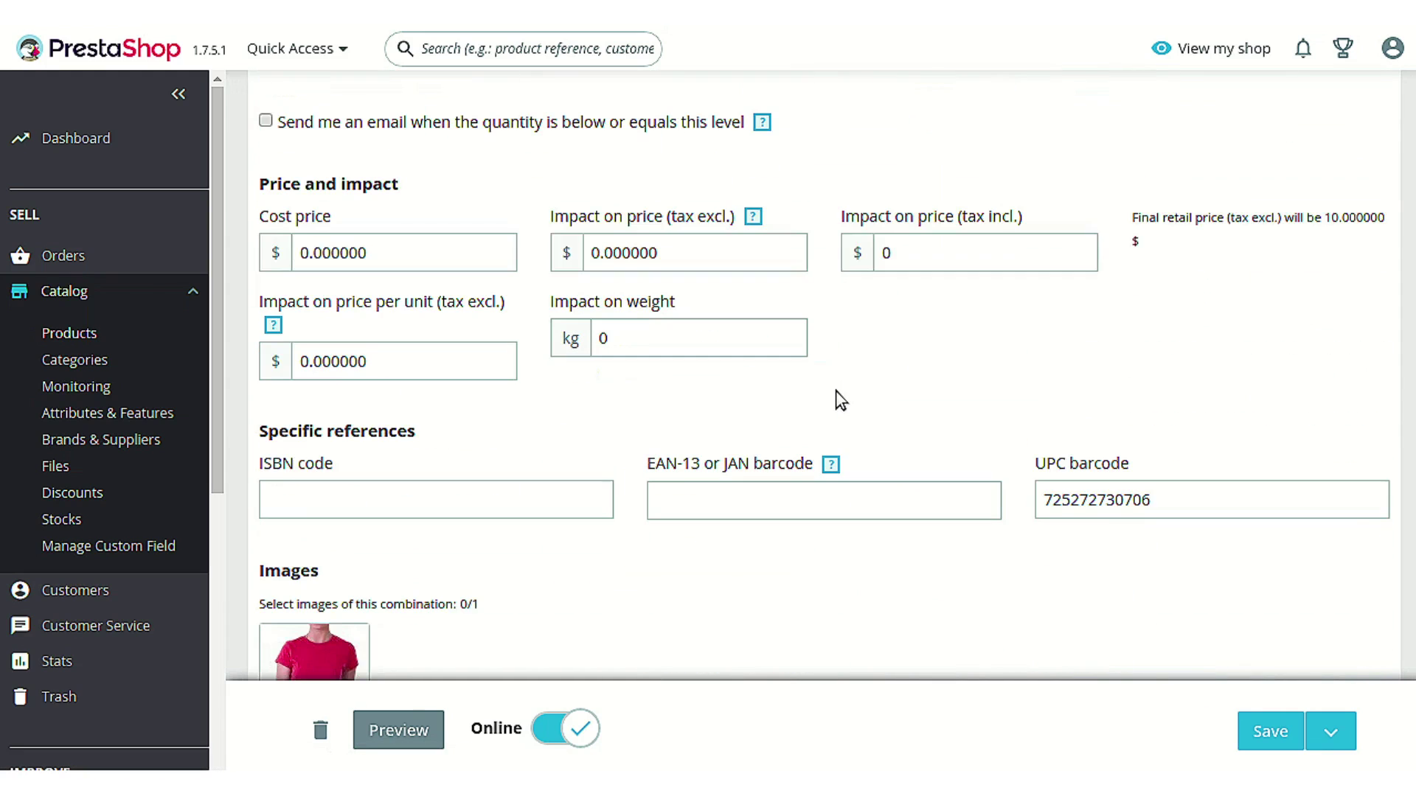
scroll(666, 456, down, 1)
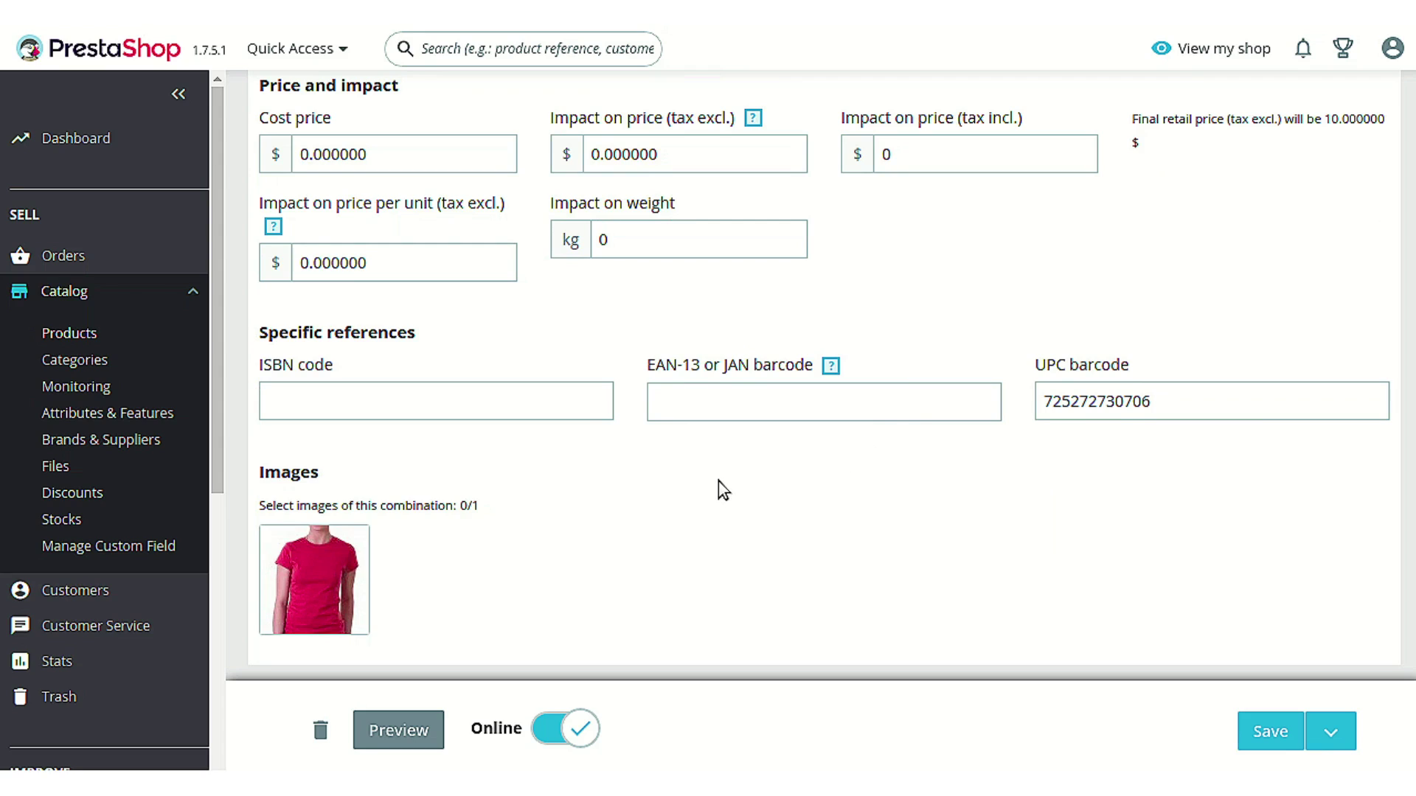
scroll(719, 481, up, 8)
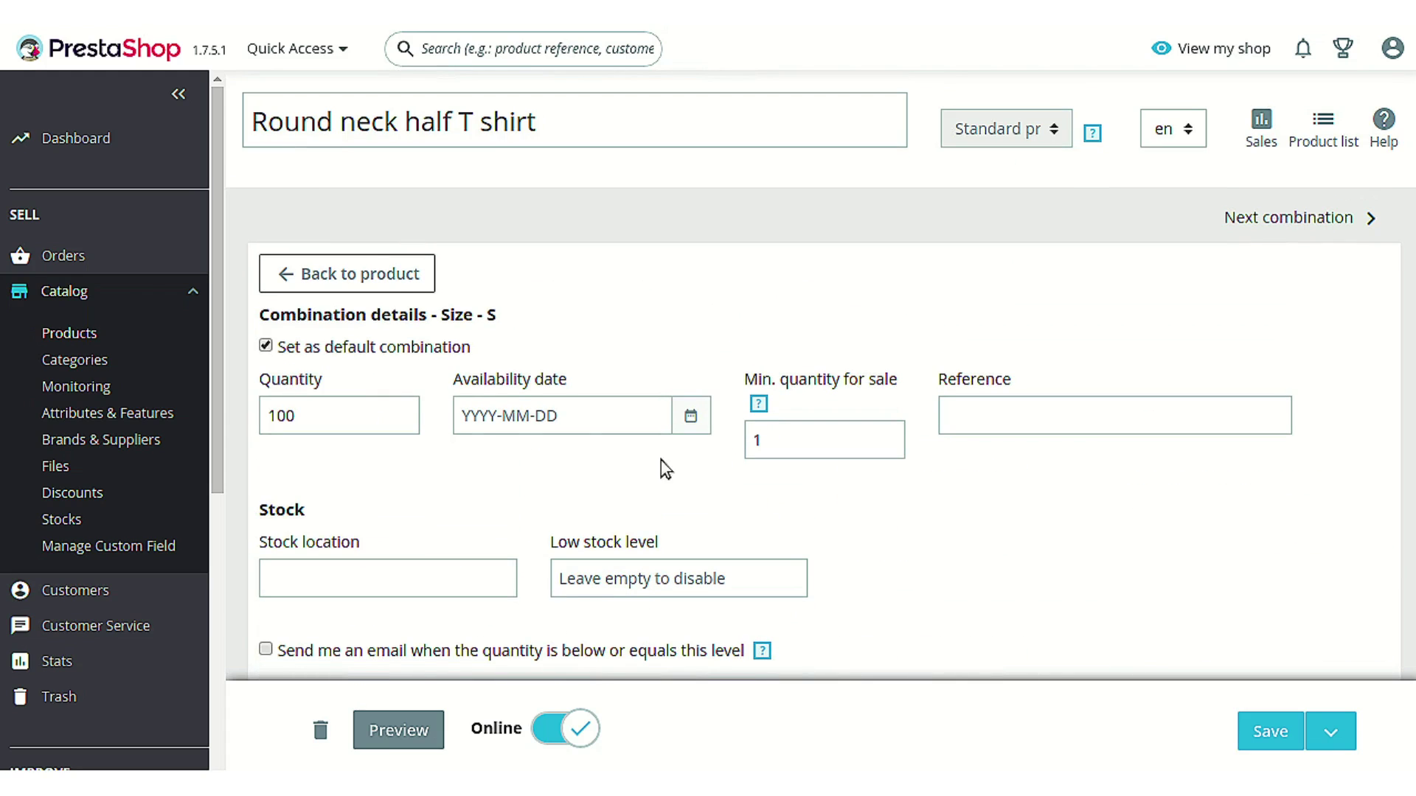
click(376, 274)
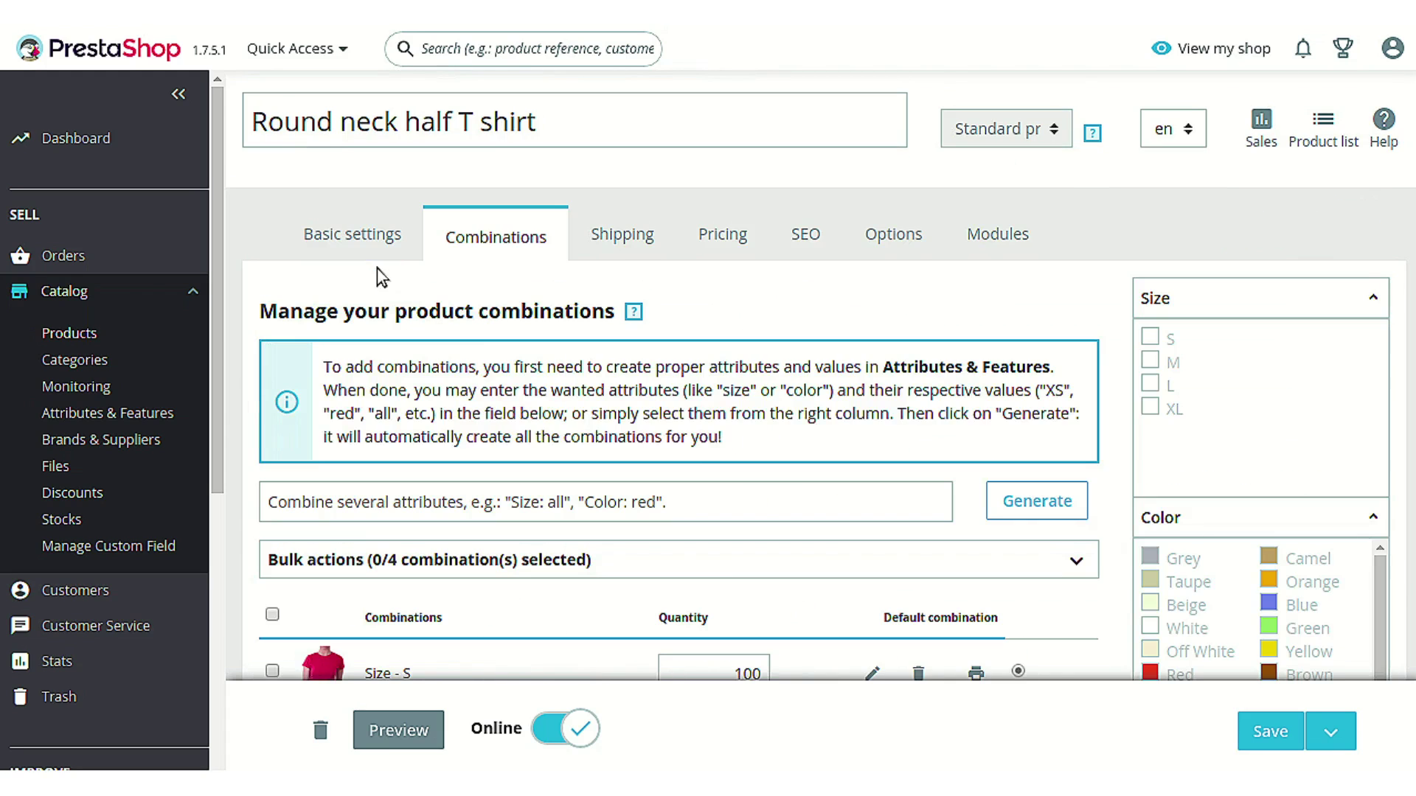
Select the Size - S and Size - M combinations together for a bulk action
scroll(686, 443, down, 5)
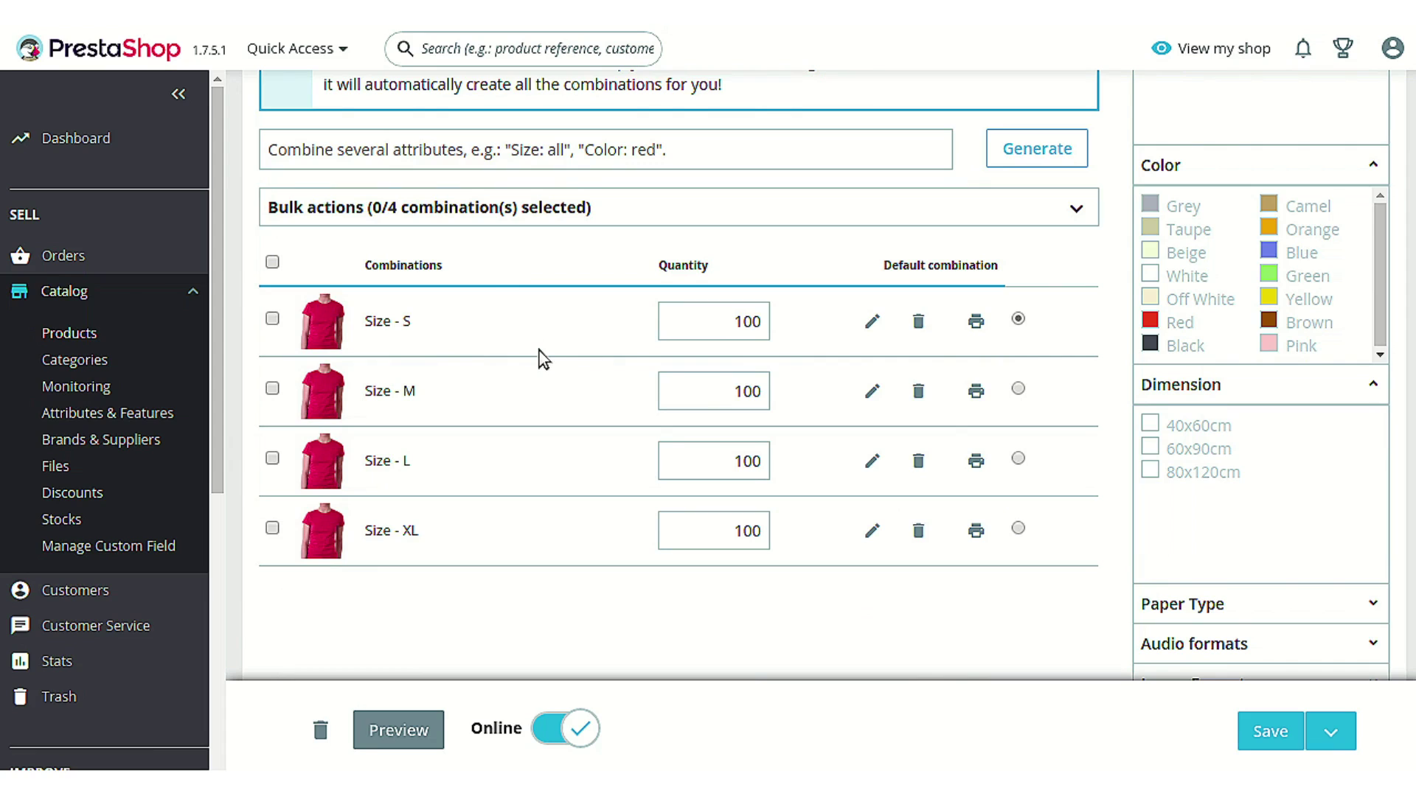
click(272, 319)
scroll(338, 433, down, 3)
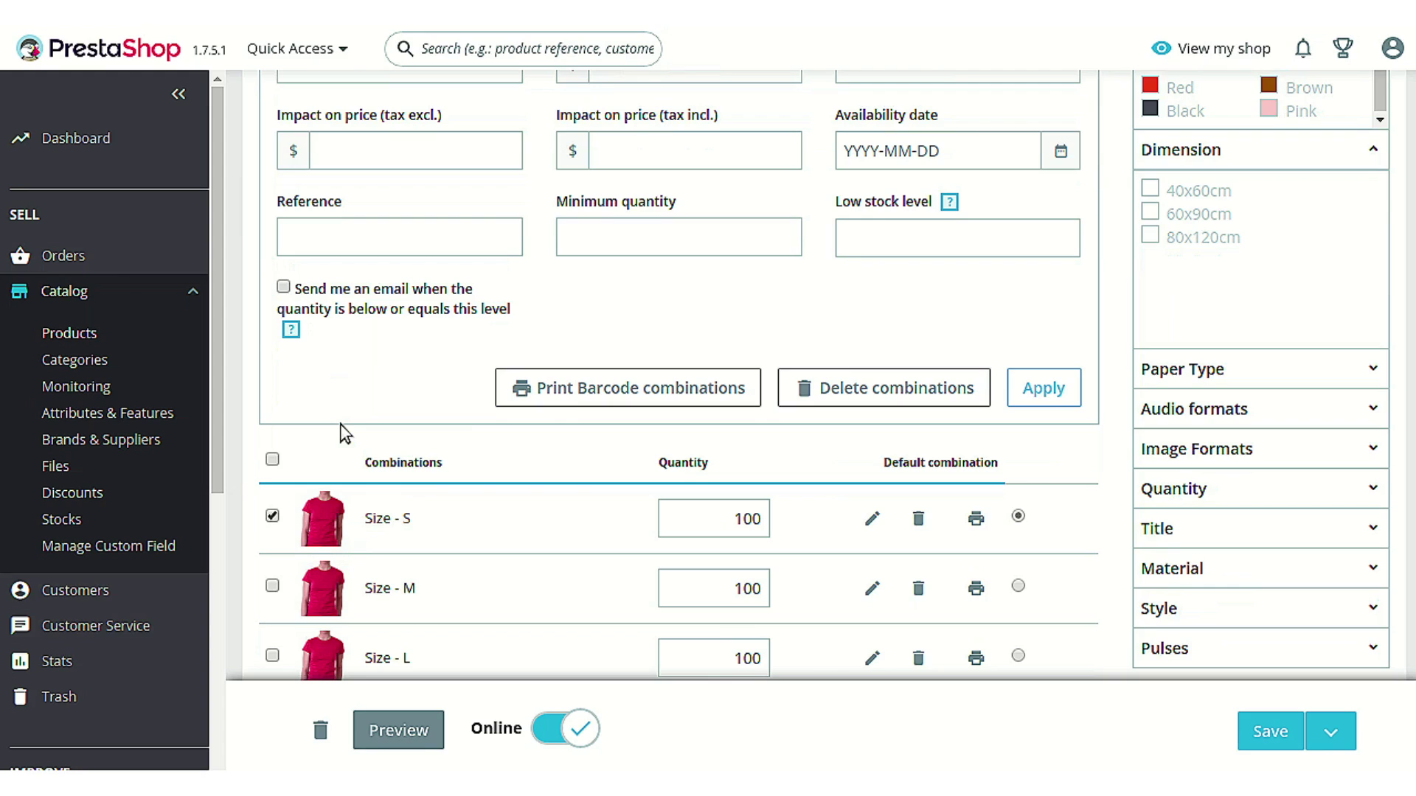
click(272, 587)
Print barcode labels for the S and M combinations, inspect both in preview, then cancel
click(632, 391)
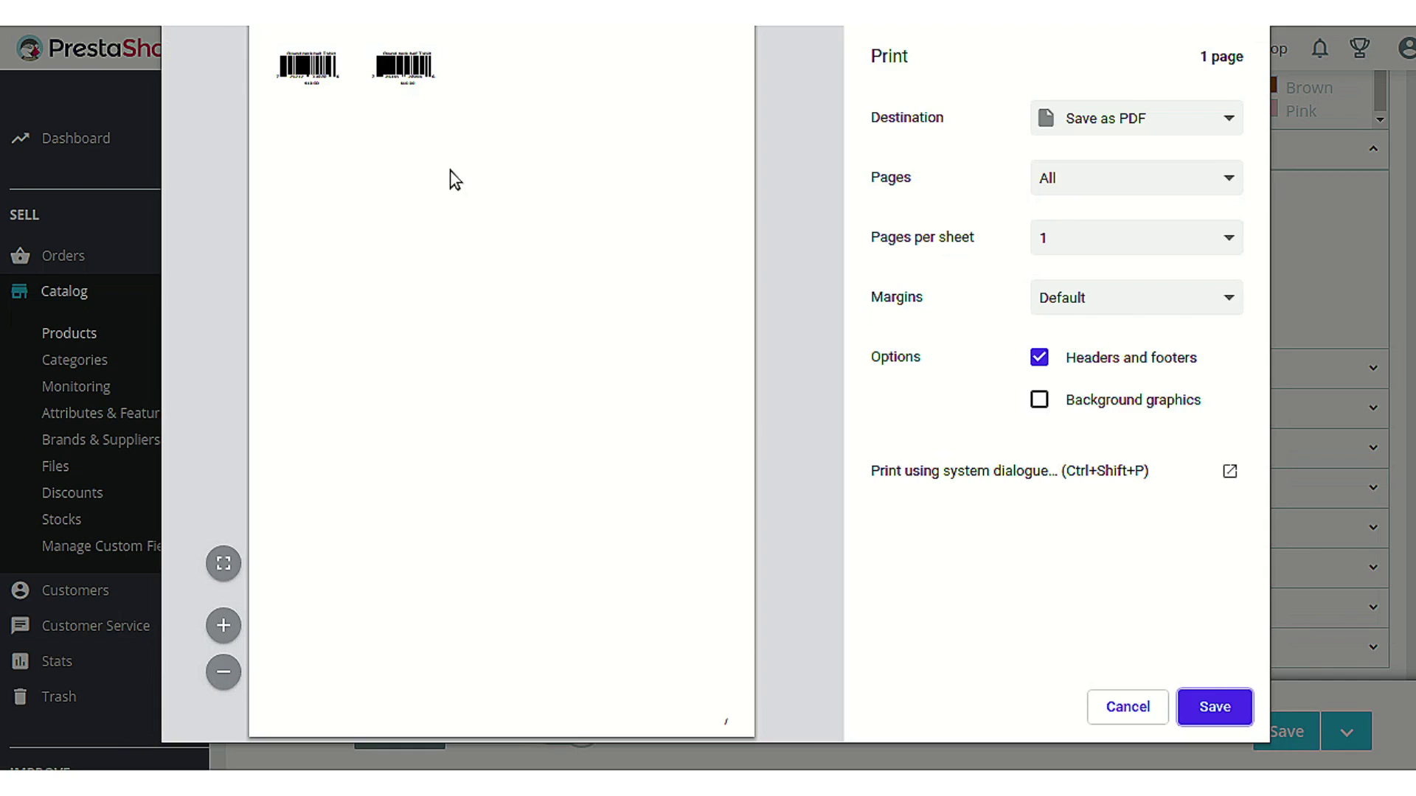
ctrl+scroll(452, 174, up, 3)
drag(838, 253, 839, 147)
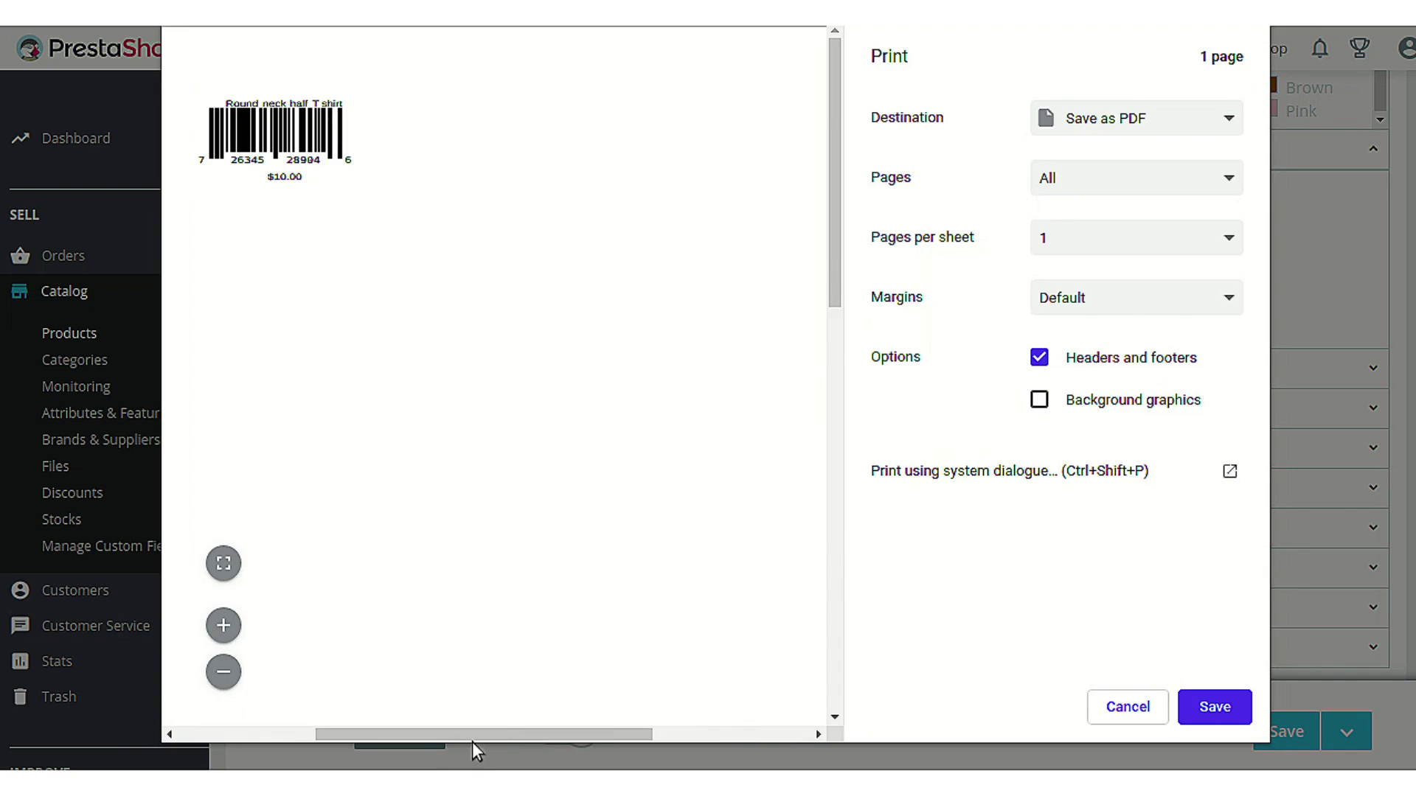
drag(491, 730, 353, 712)
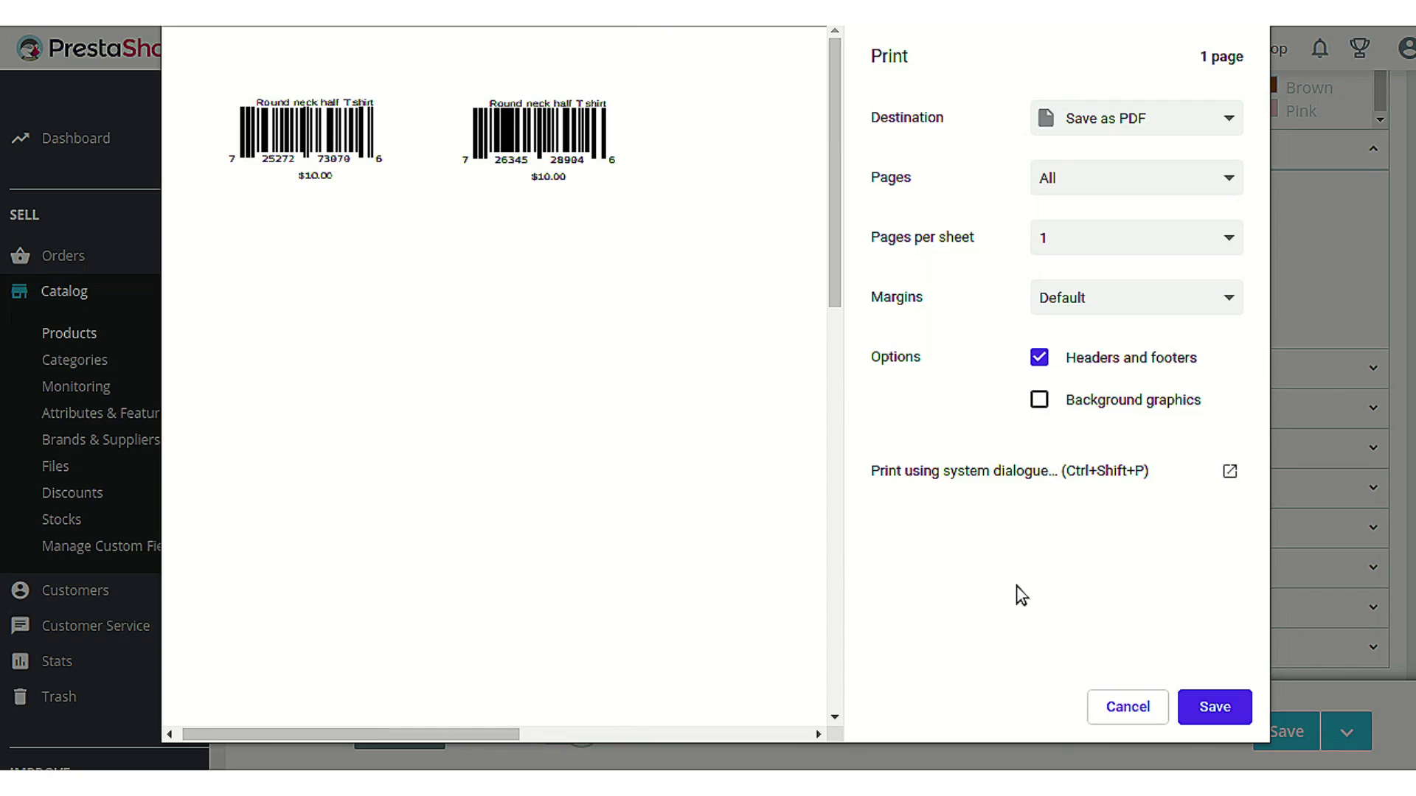
click(1128, 706)
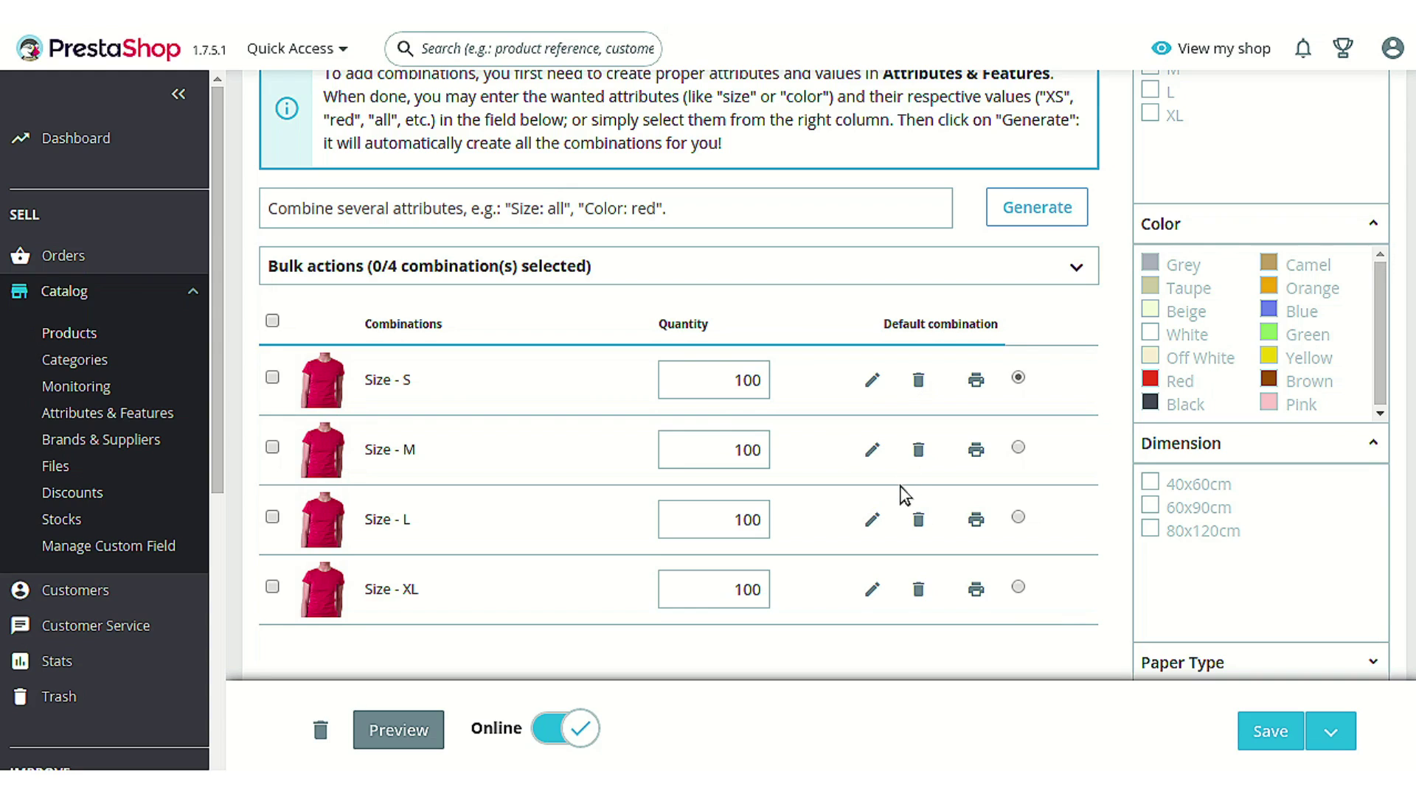
Verify Size - L has no UPC barcode, then return to the combinations list
click(872, 519)
scroll(853, 517, down, 4)
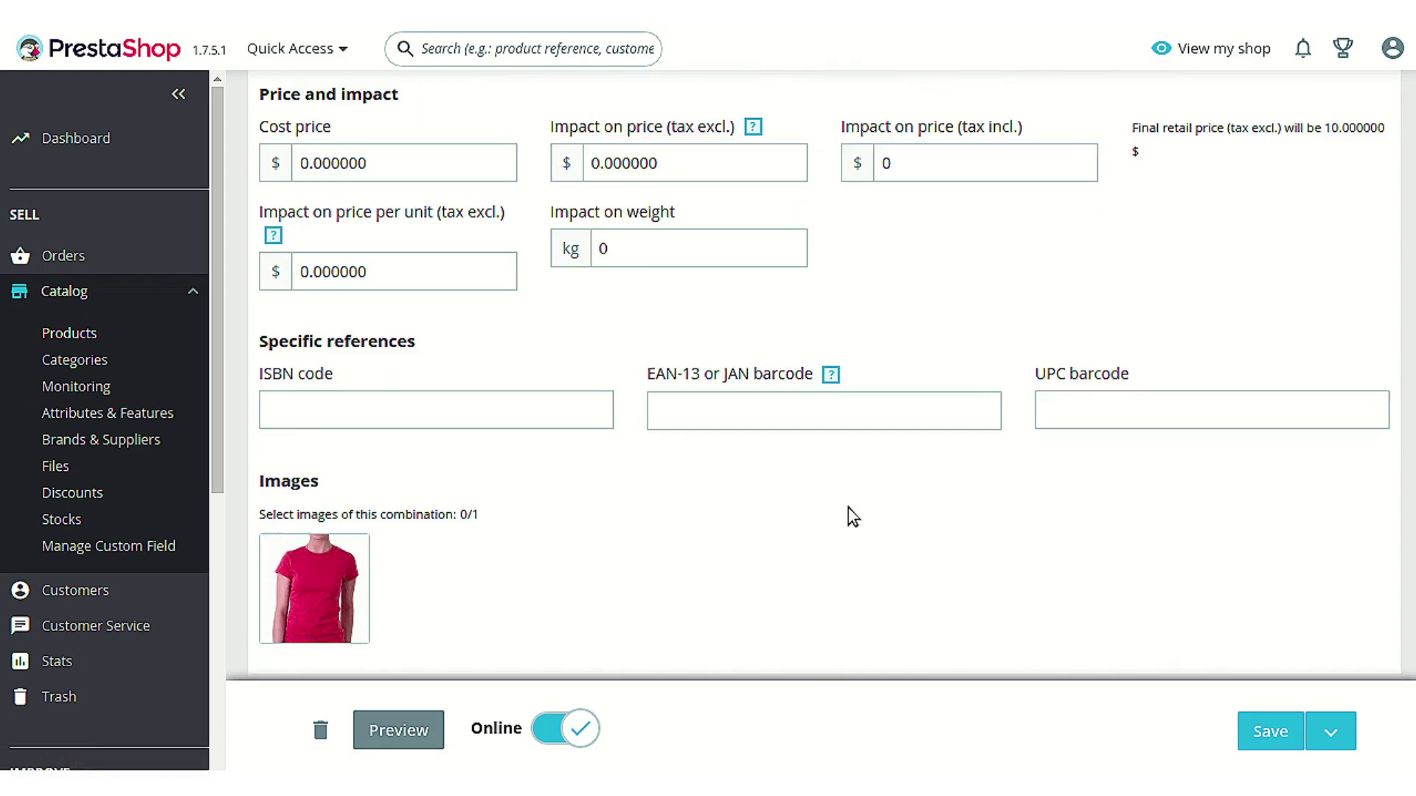
scroll(341, 484, up, 7)
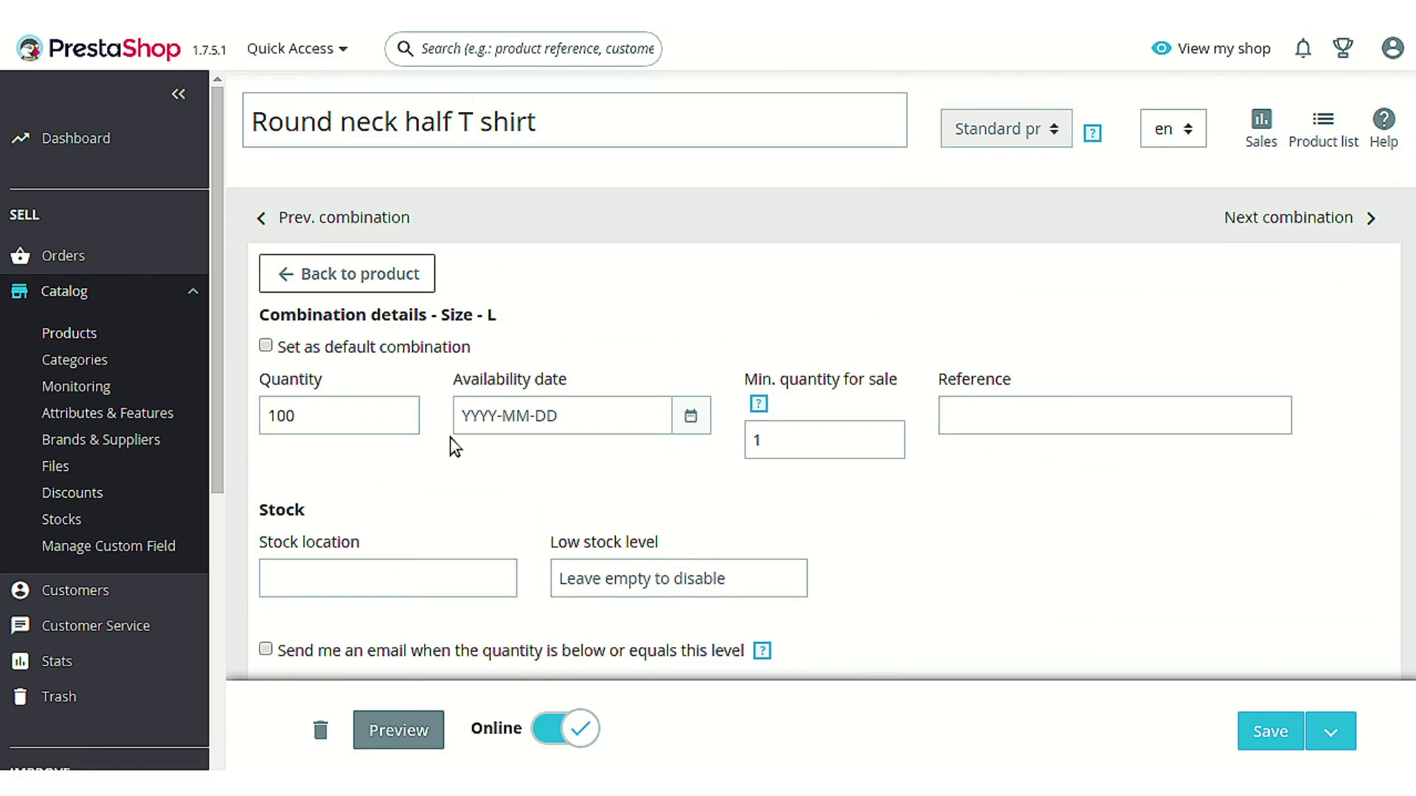
scroll(449, 441, down, 7)
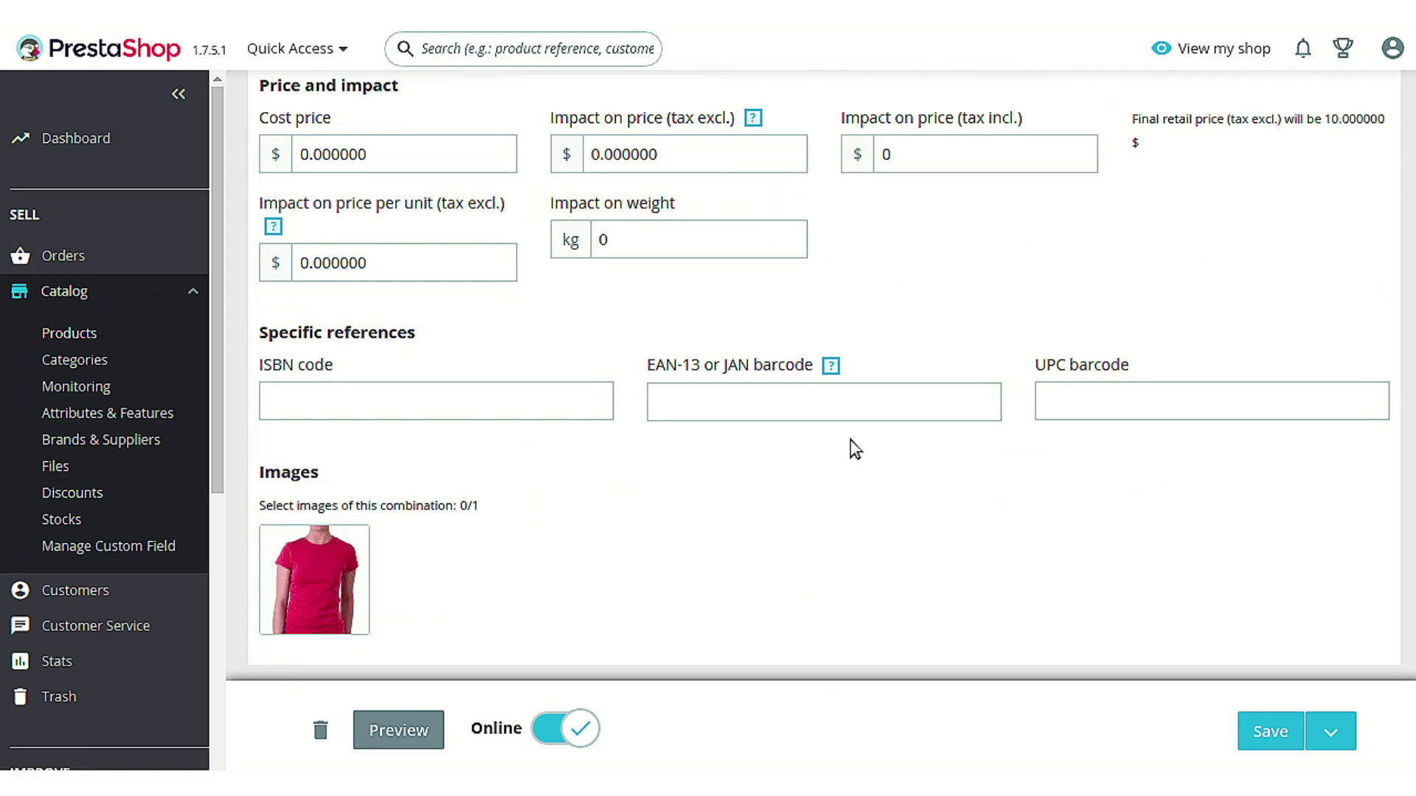
scroll(850, 446, up, 7)
click(379, 289)
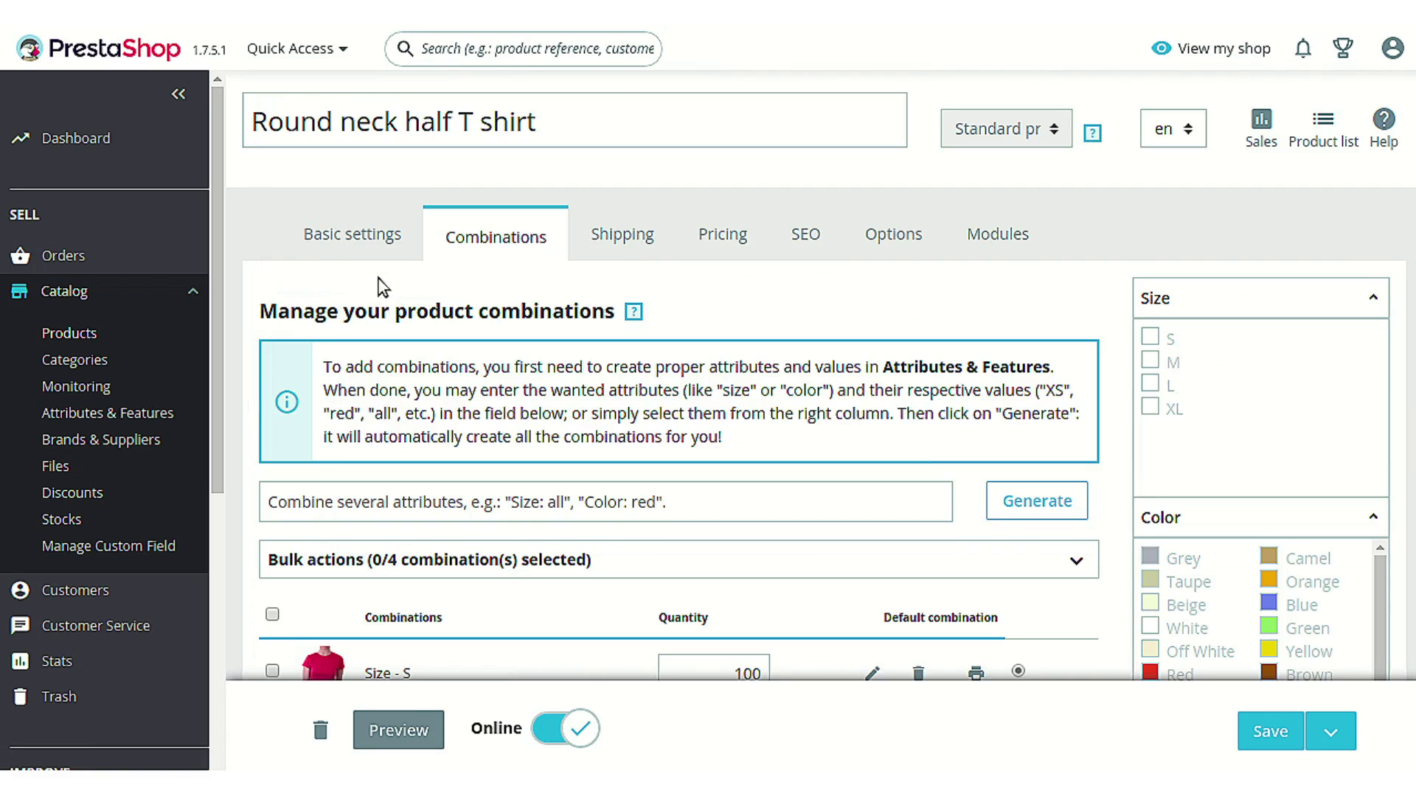
scroll(923, 452, down, 4)
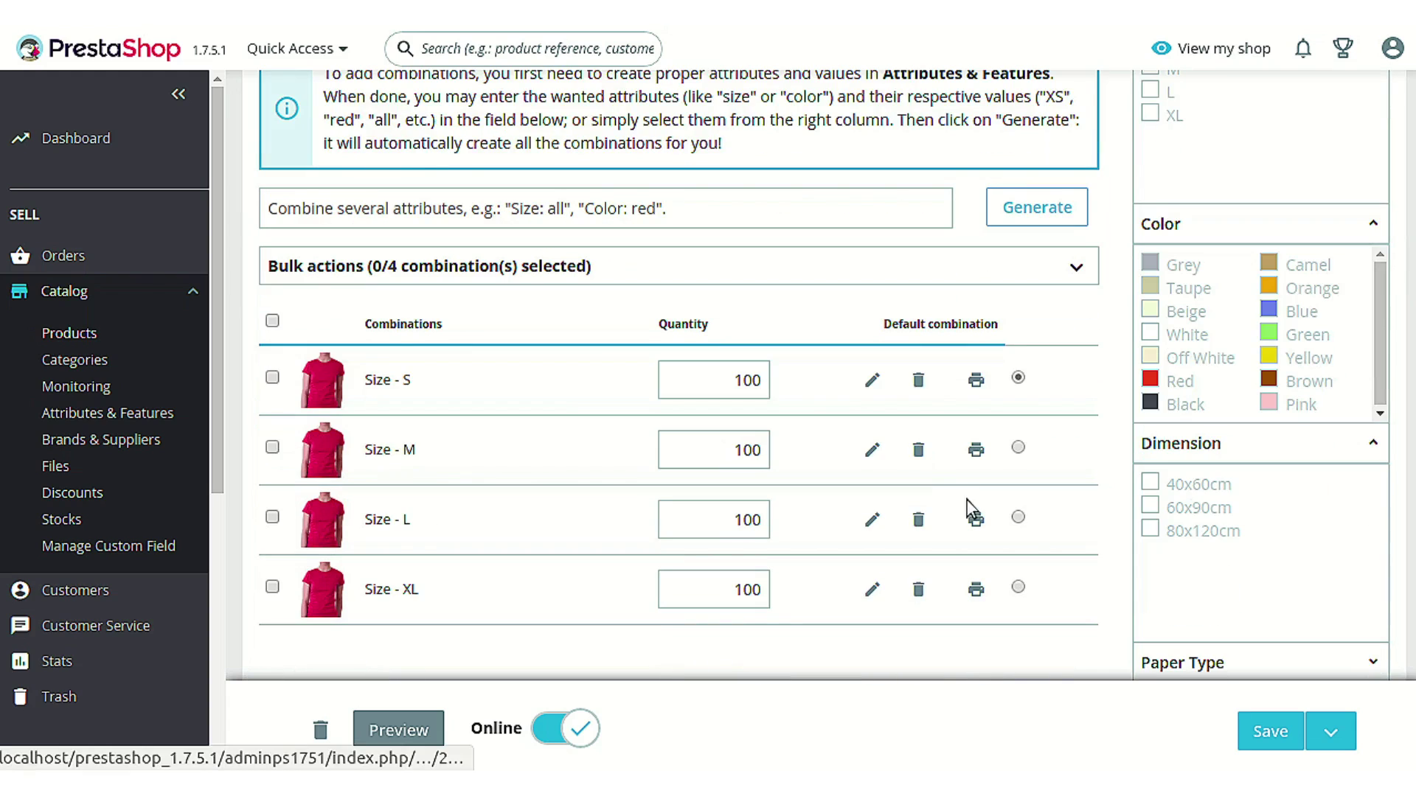
click(975, 519)
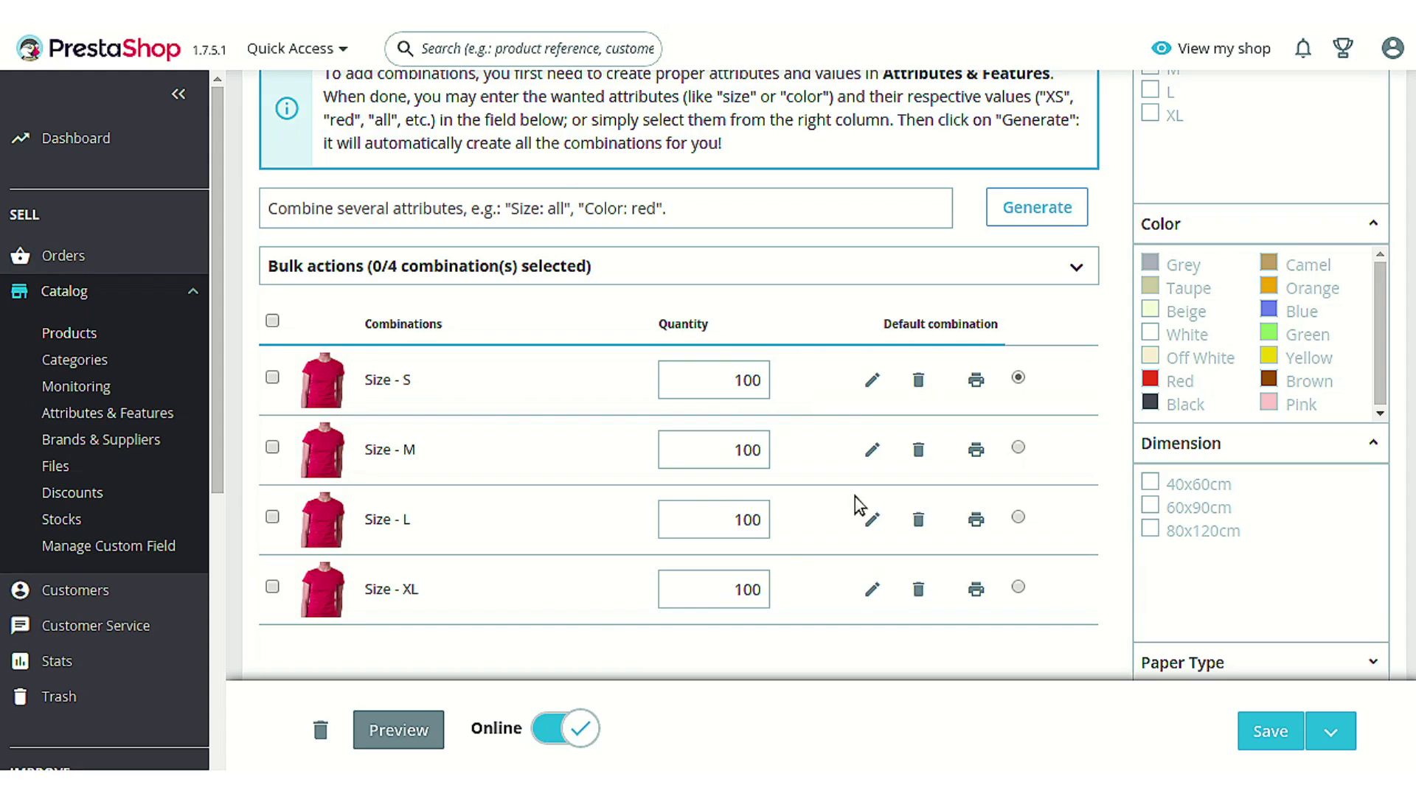
scroll(855, 506, up, 4)
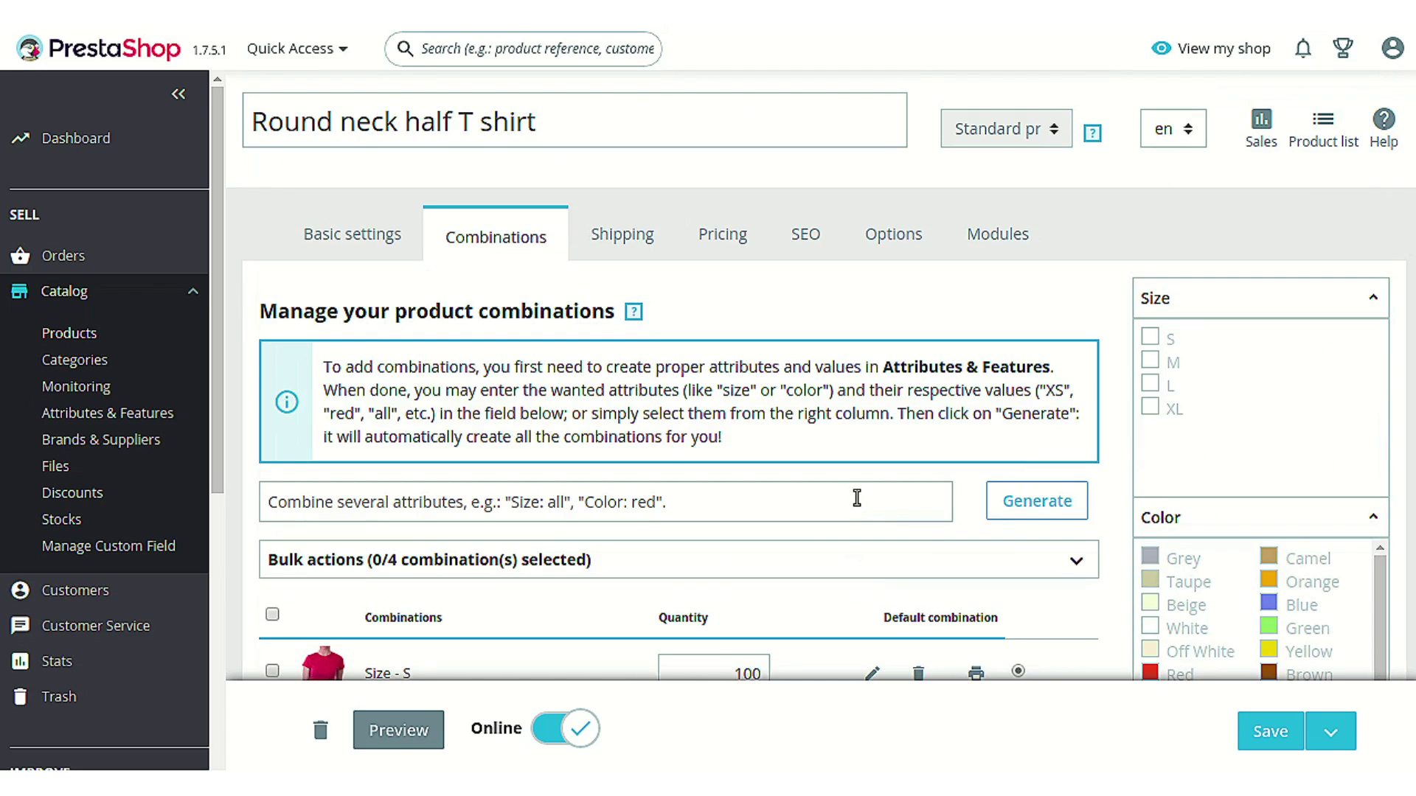